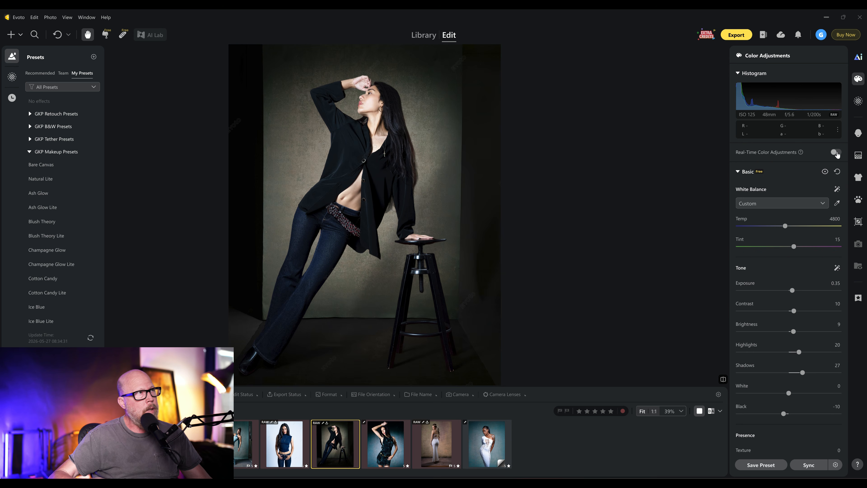
- Toggle Real-Time Color Adjustments on and off to compare the photo's preview
left_click(836, 152)
left_click(836, 153)
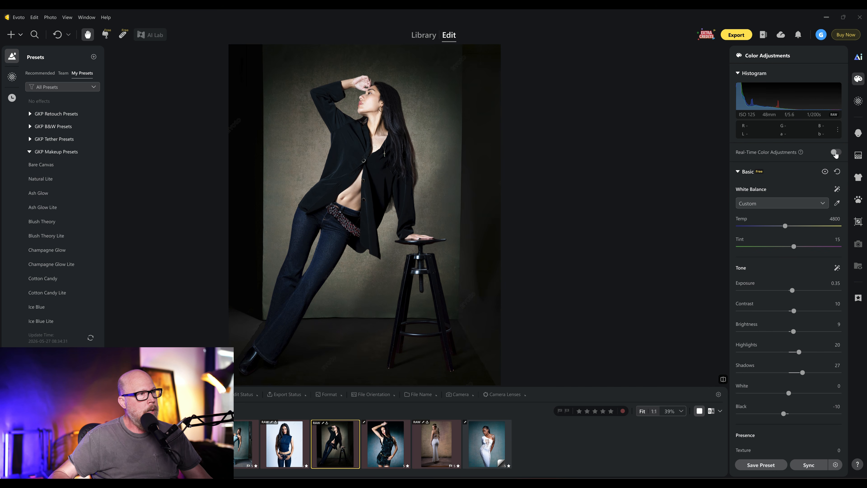
left_click(836, 153)
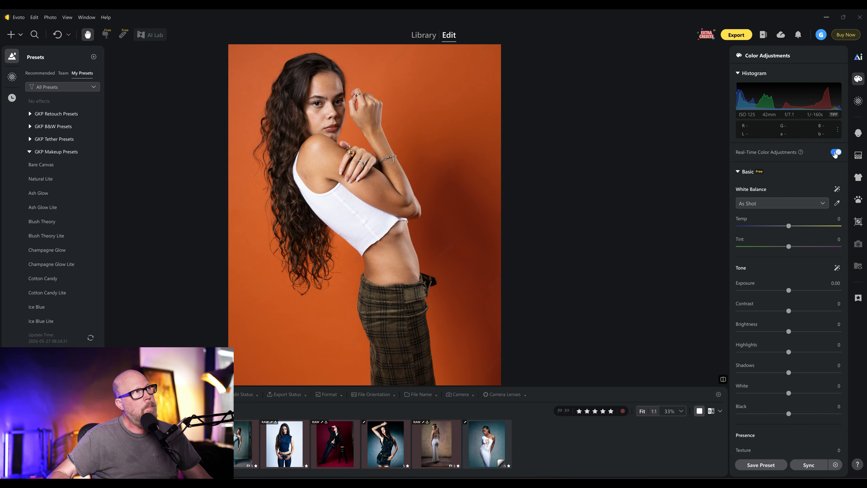
left_click(836, 153)
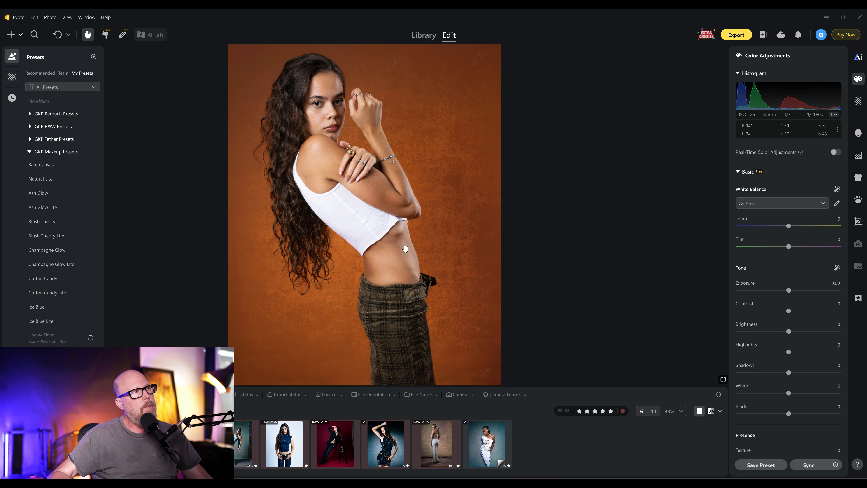
- Step back through the previous photos and switch Real-Time Color Adjustments off again
key("Left")
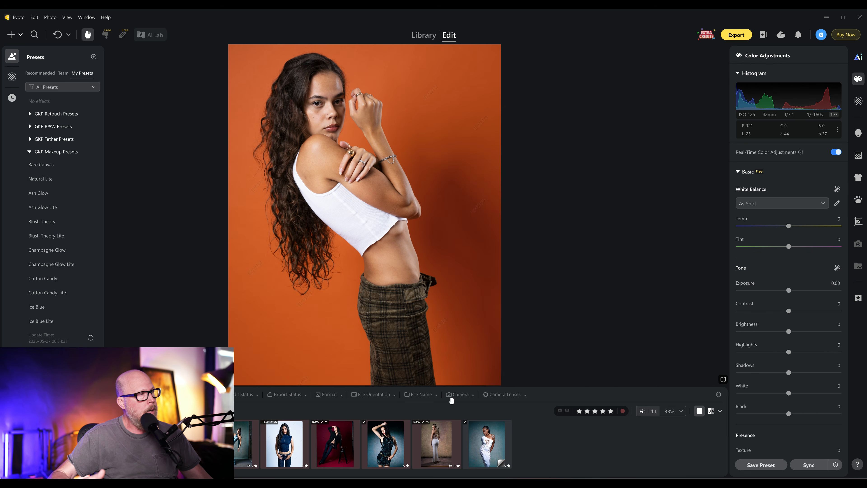
key("Left")
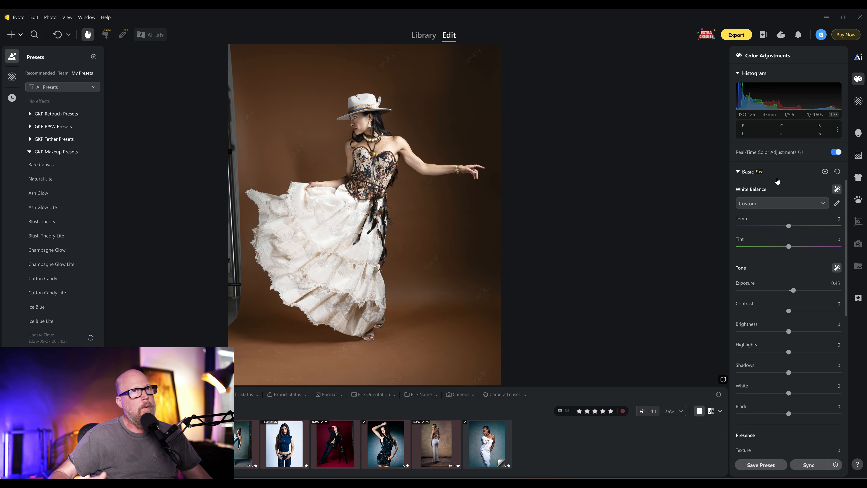
left_click(836, 152)
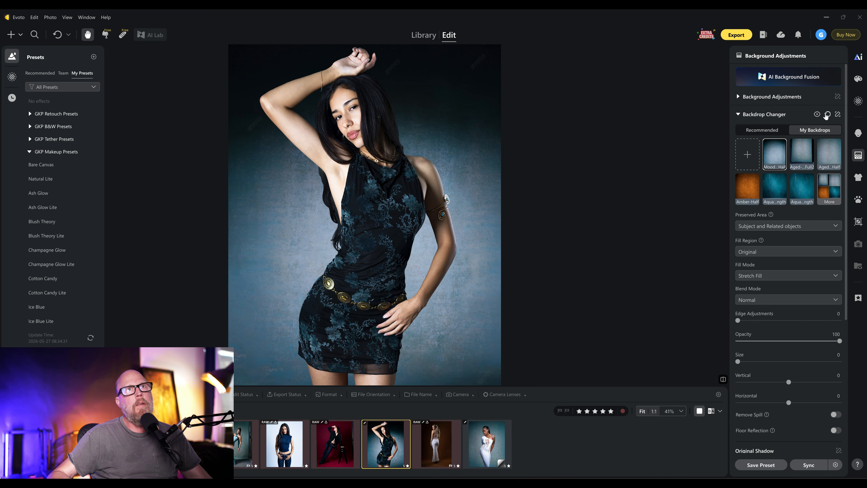
- Reset the Backdrop Changer on the current photo and on the navy-top portrait in the filmstrip
left_click(828, 114)
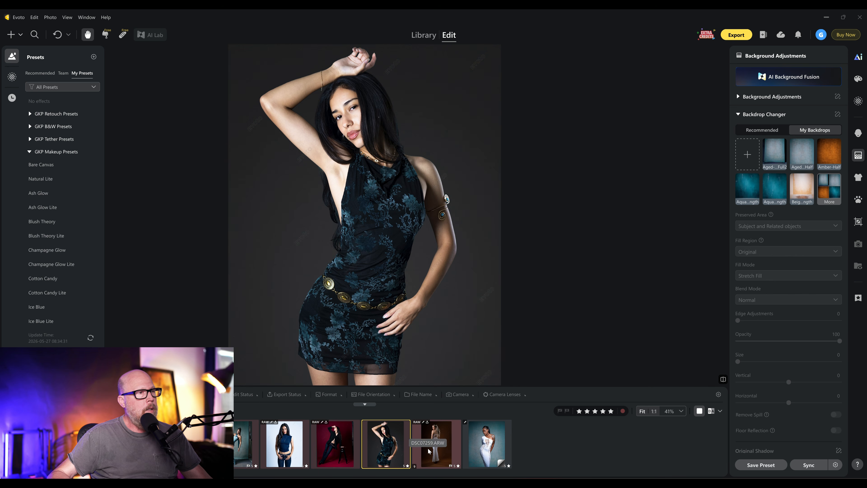
left_click(282, 452)
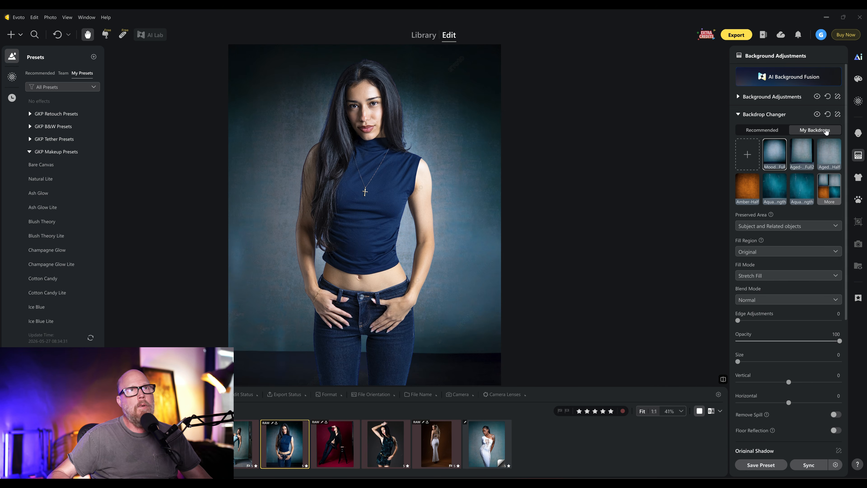
left_click(826, 115)
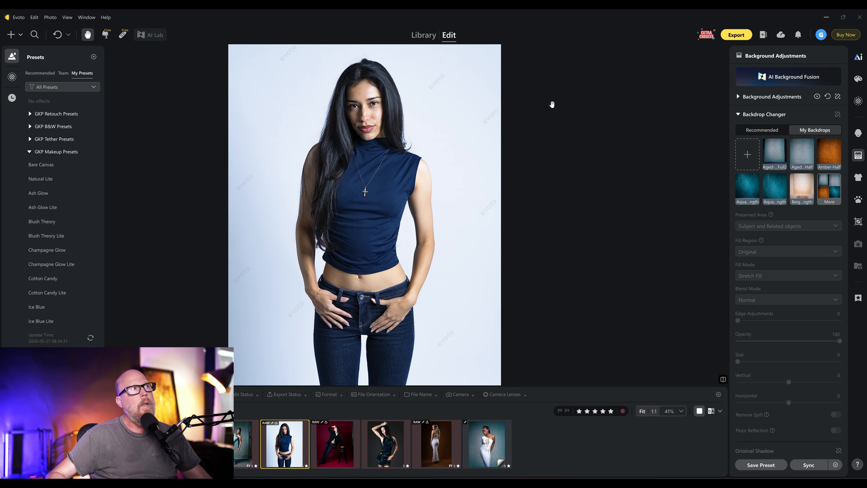
- Open the full Personal backdrop library and apply a blue Mood backdrop to the navy-top portrait
scroll(354, 199, "up", 7)
scroll(355, 199, "down", 6)
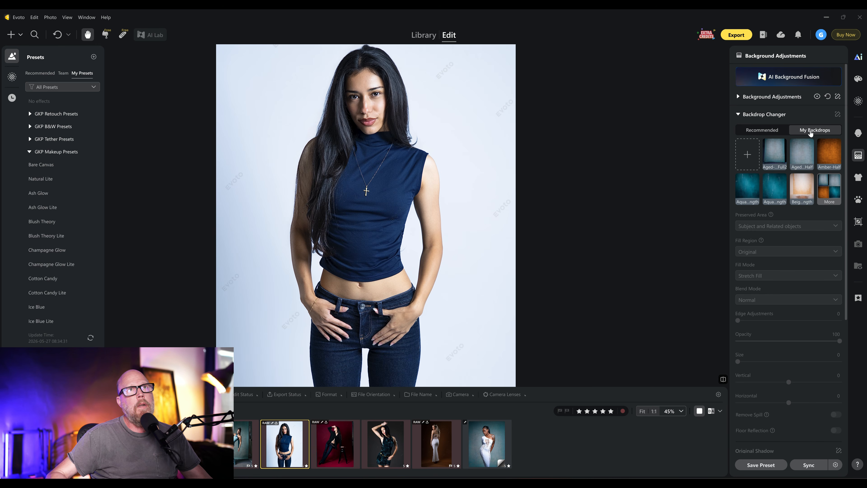
left_click(821, 191)
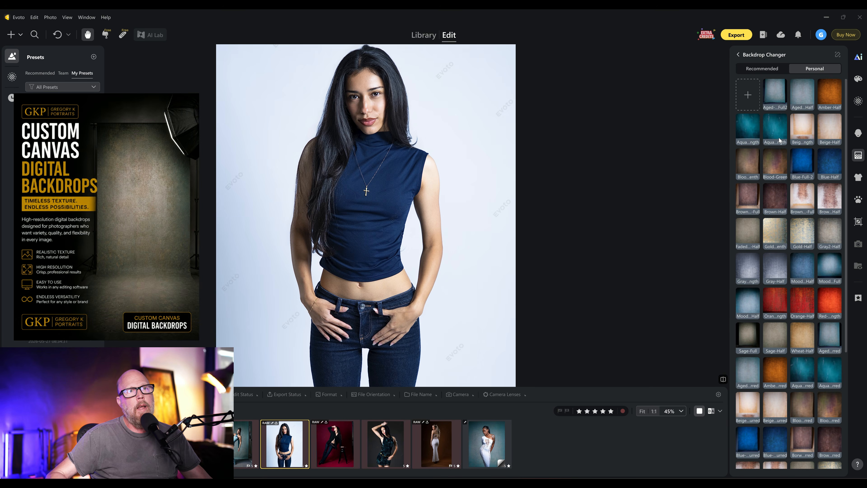
scroll(780, 360, "down", 5)
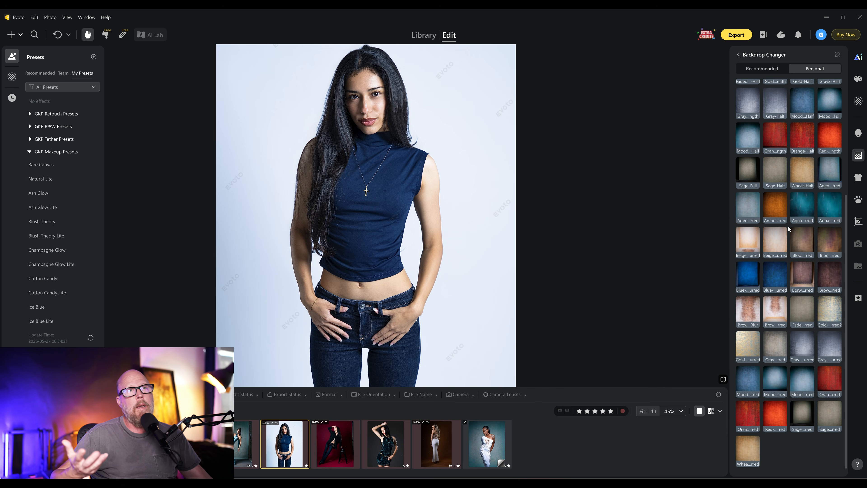
left_click(771, 378)
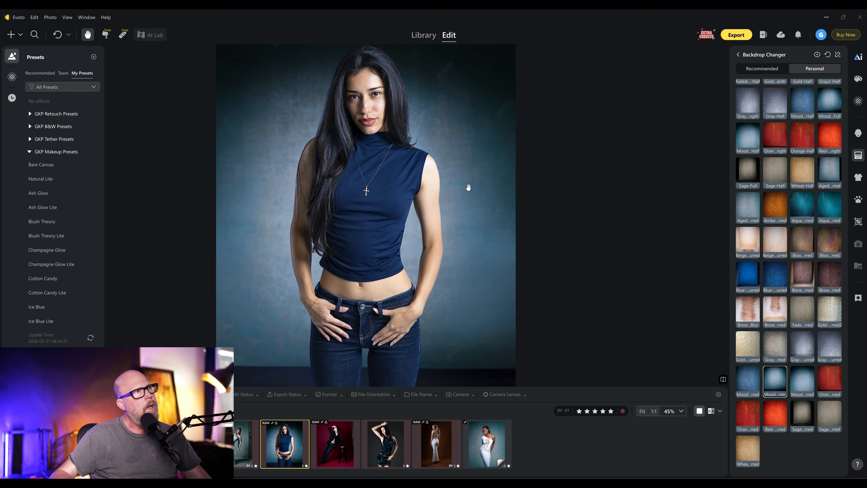
- Replace it with the Mood Full backdrop and zoom in and out to inspect the result
scroll(338, 116, "up", 3)
scroll(337, 117, "down", 3)
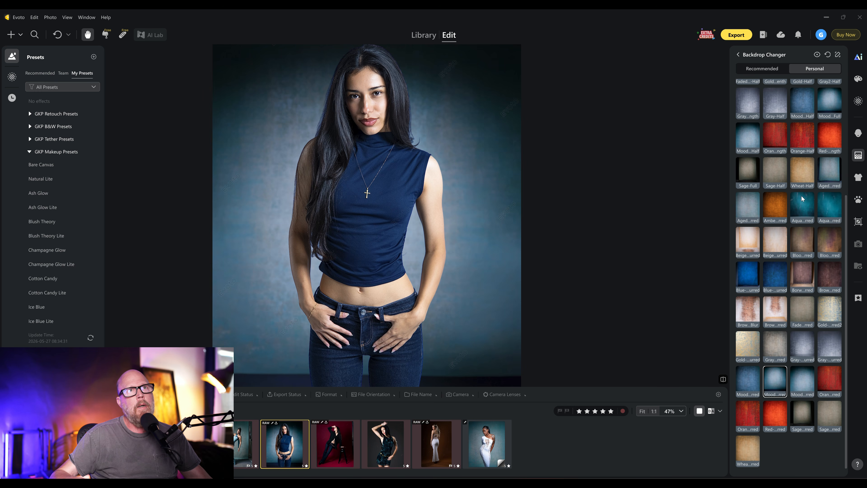
left_click(835, 101)
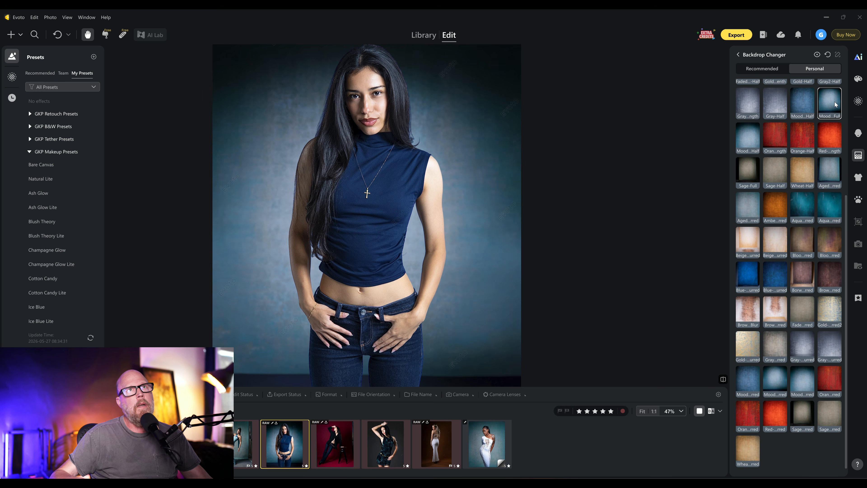
scroll(307, 120, "up", 3)
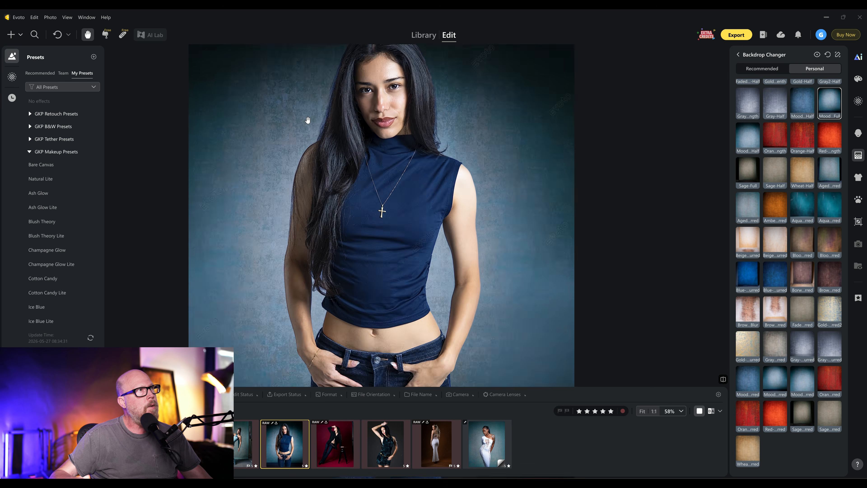
scroll(307, 120, "down", 3)
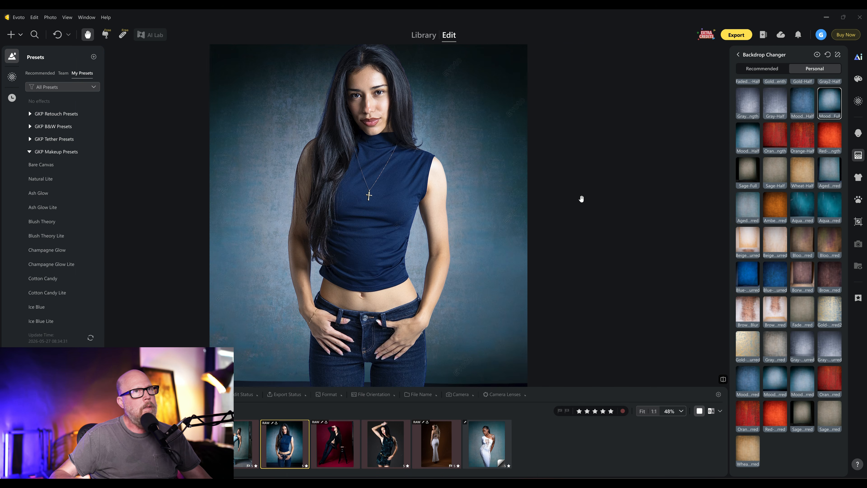
scroll(420, 210, "down", 2)
scroll(453, 214, "up", 1)
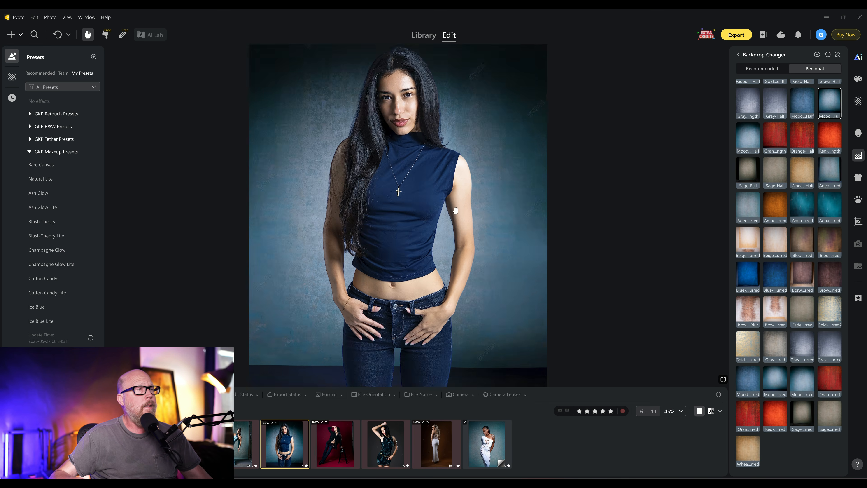
scroll(456, 210, "down", 2)
scroll(451, 209, "up", 1)
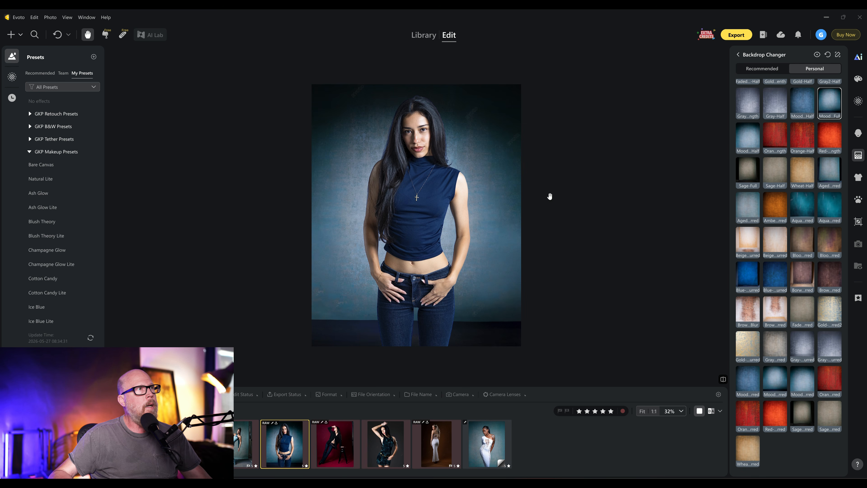
- Return to the Backdrop Changer settings and turn on AI Retain Shadows
left_click(738, 54)
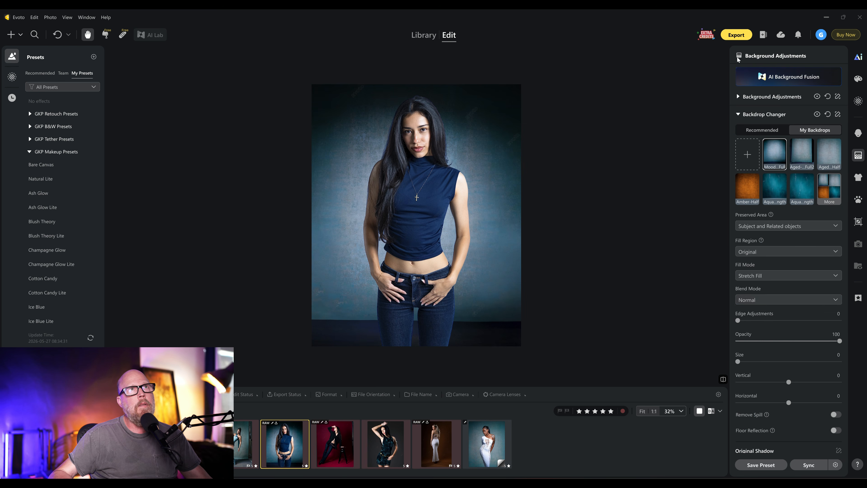
scroll(821, 407, "down", 3)
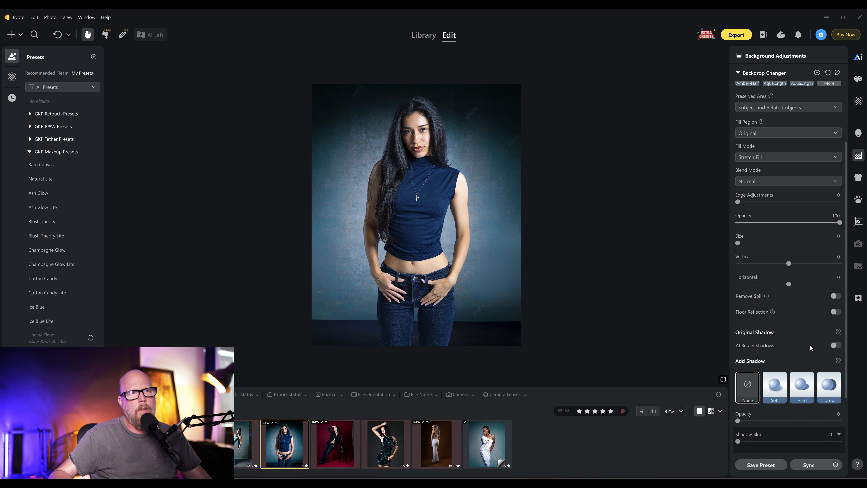
left_click(835, 346)
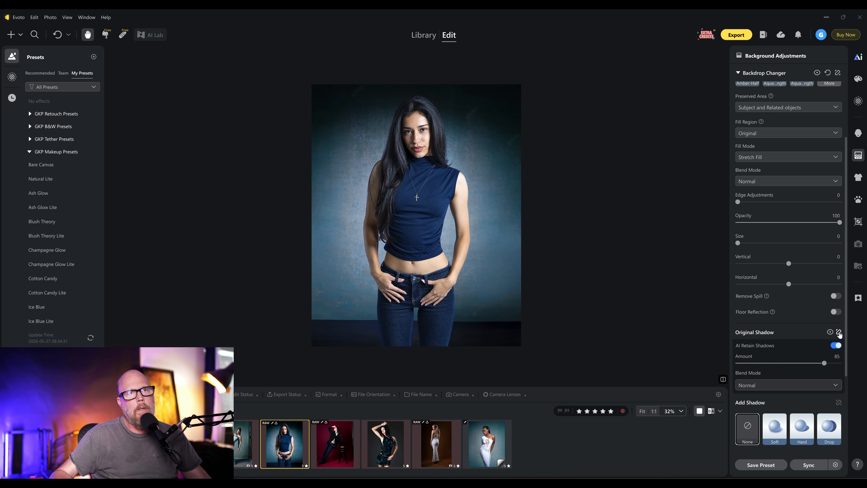
- Add a Drop shadow behind the subject
left_click(839, 333)
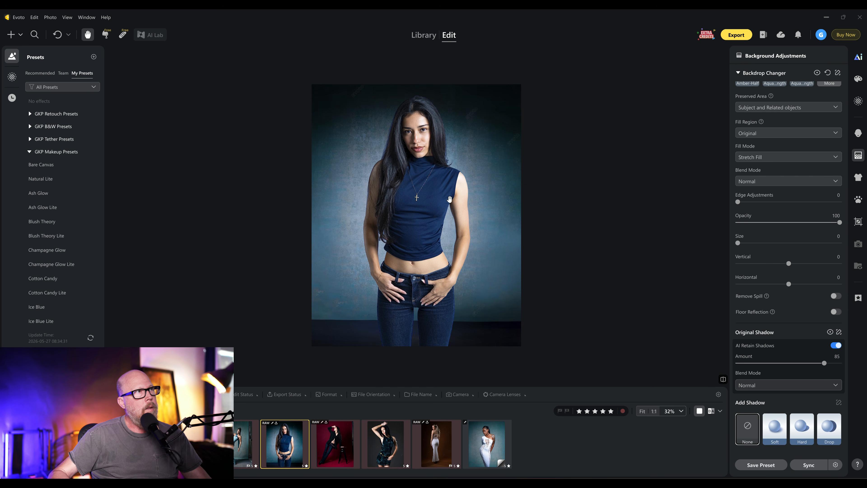
left_click(823, 438)
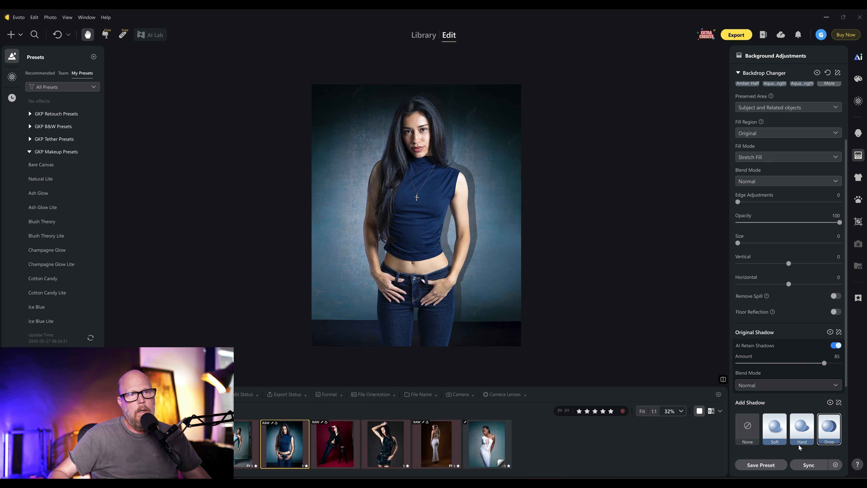
- Open the added shadow's position adjustments and set its horizontal offset to -55
scroll(799, 448, "down", 3)
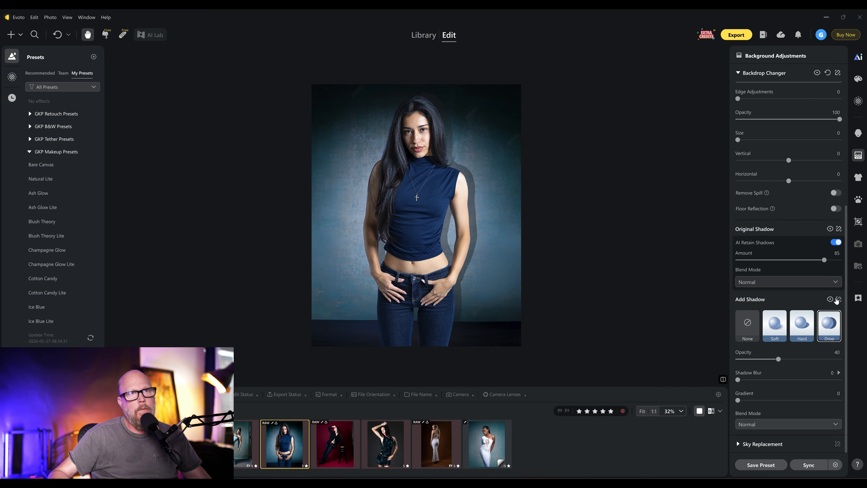
left_click(838, 299)
left_click_drag(779, 87, 761, 94)
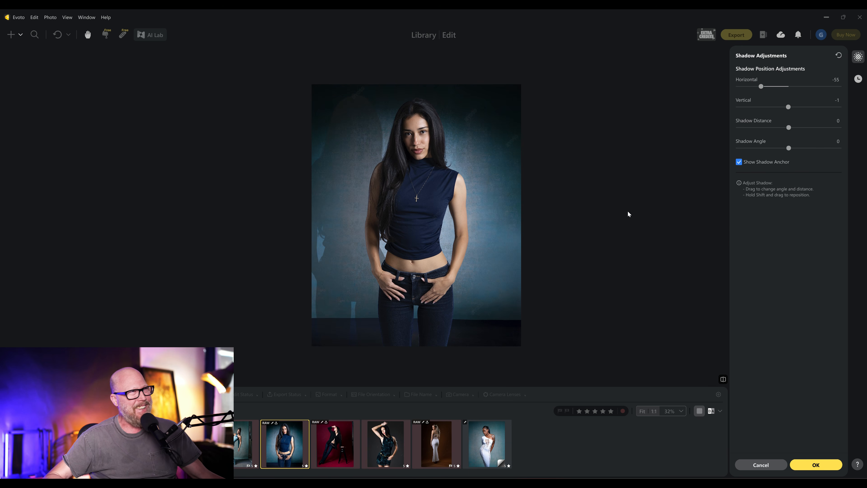
left_click(803, 467)
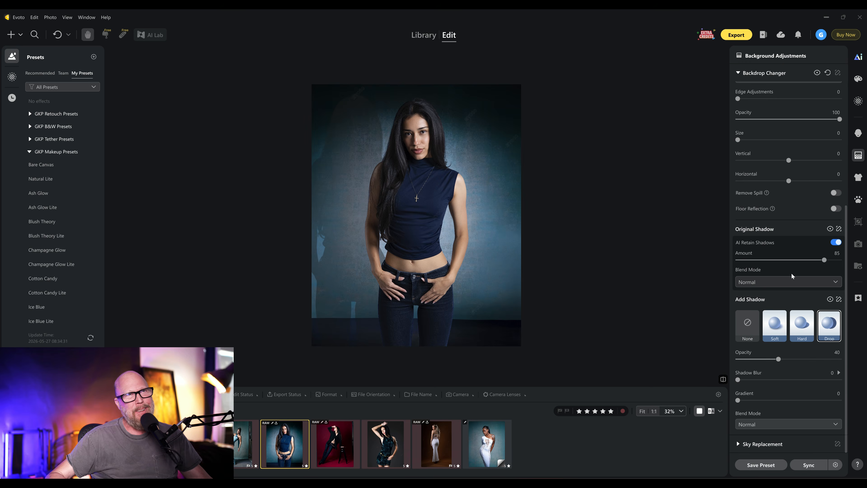
- Set the added shadow's blur to 55 and its vertical offset to 26
left_click(770, 380)
left_click_drag(780, 381, 795, 381)
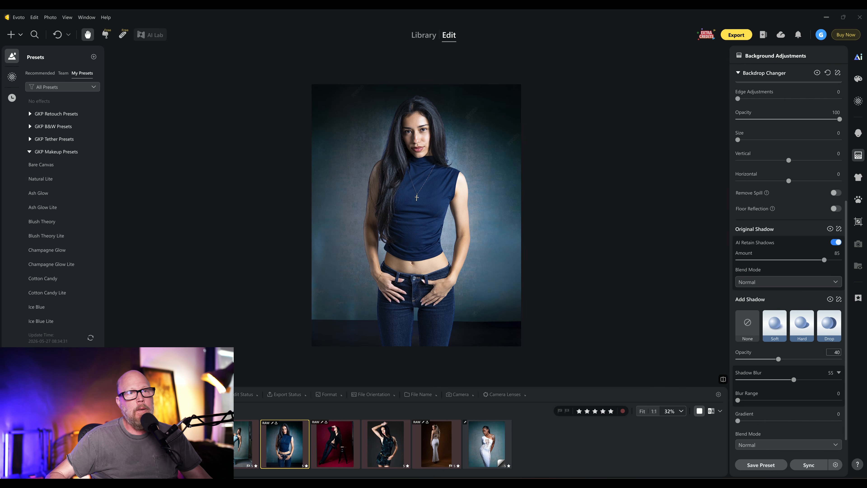
left_click(838, 300)
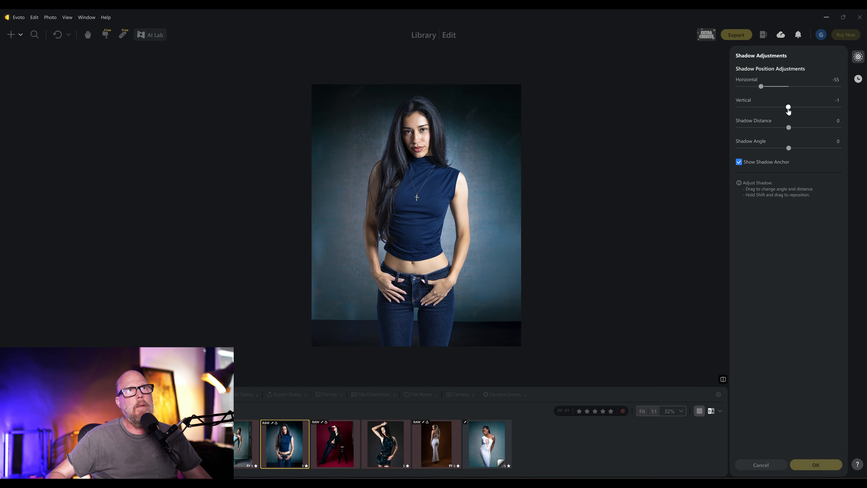
left_click_drag(787, 108, 802, 108)
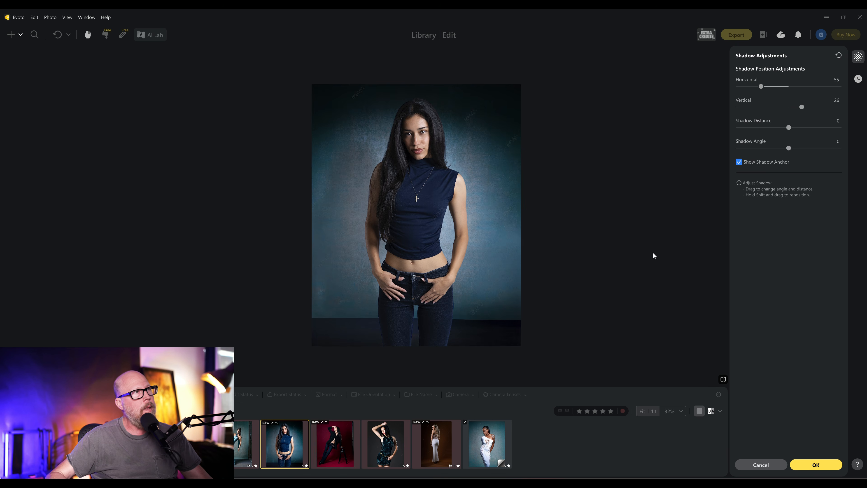
left_click(804, 461)
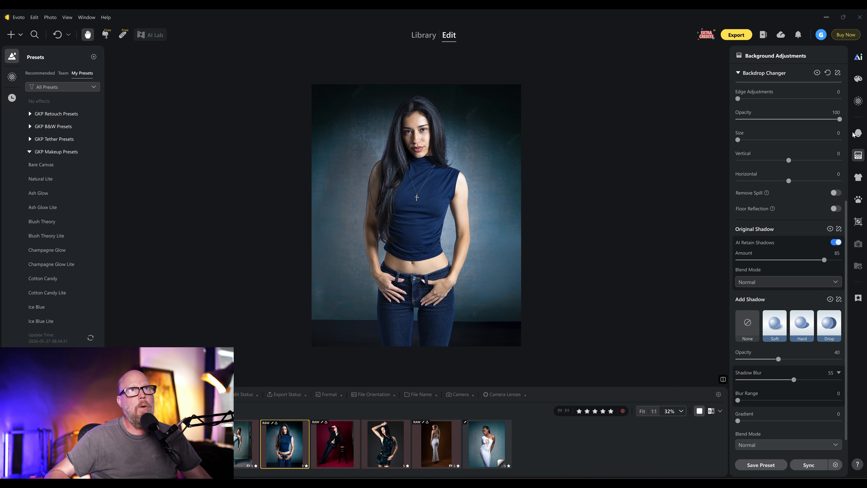
- Hide and show the Backdrop Changer effect to compare before and after
left_click(817, 73)
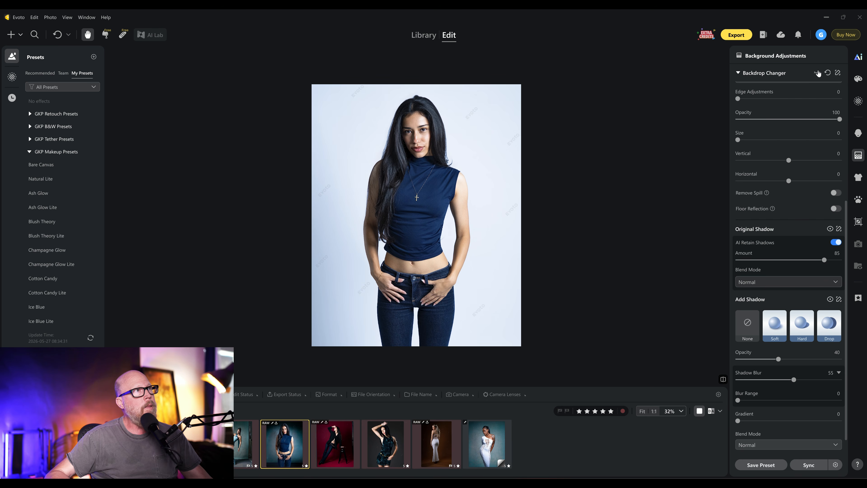
left_click(818, 74)
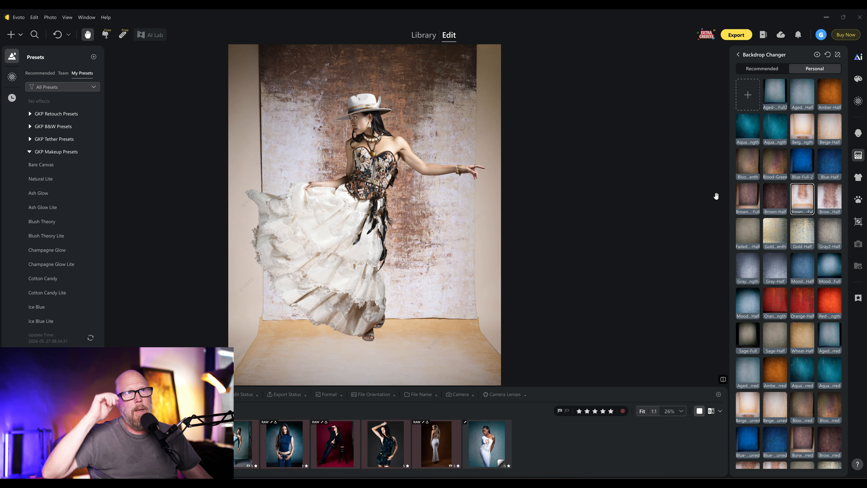
- Apply the dark Brown Full backdrop to the white-dress photo and return to the backdrop settings
left_click(746, 194)
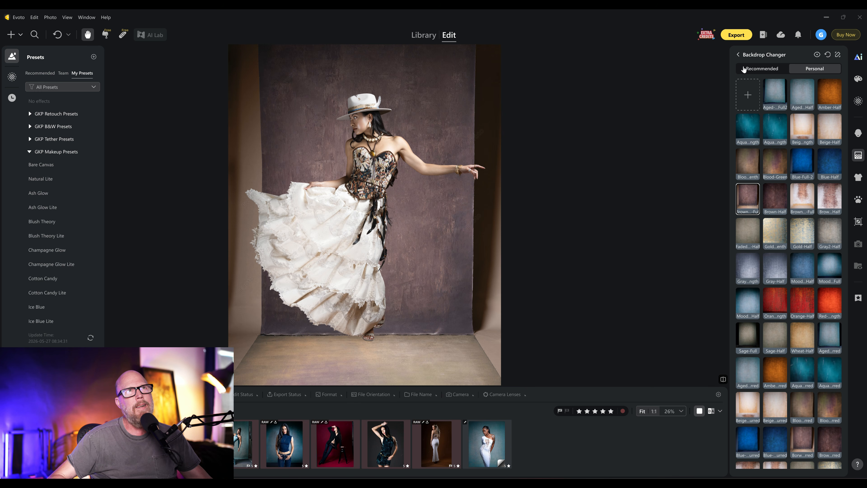
left_click(739, 55)
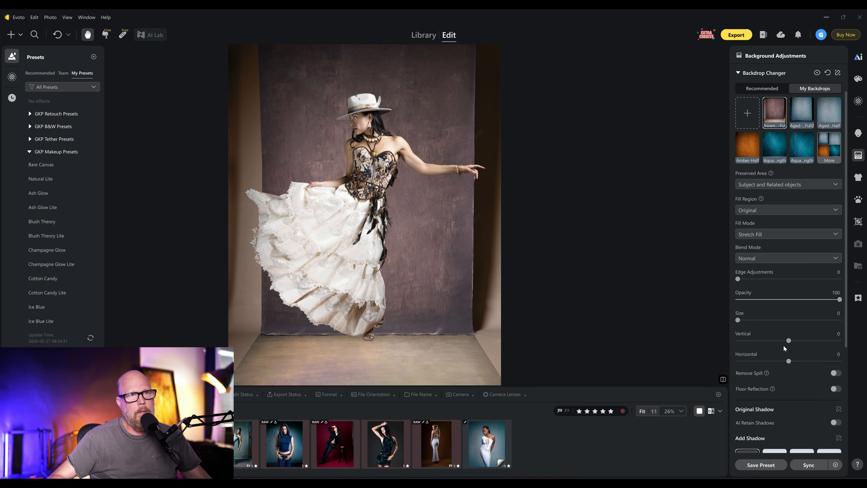
- Nudge the backdrop's vertical position to -11 and switch on AI Retain Shadows
left_click_drag(789, 342, 787, 343)
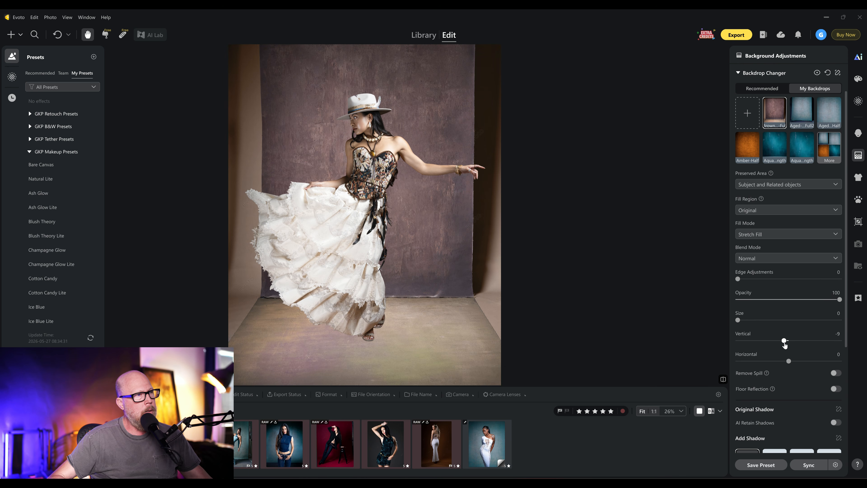
left_click_drag(784, 345, 783, 345)
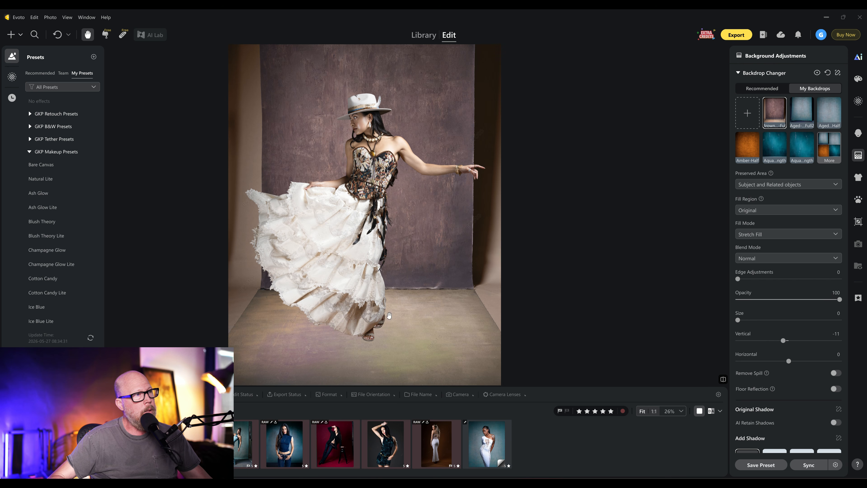
left_click(838, 423)
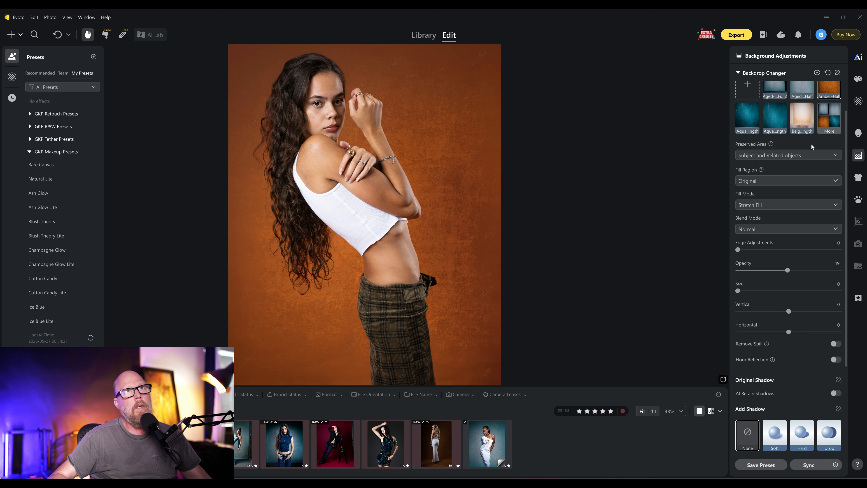
- Reset the Backdrop Changer on the orange-backdrop photo and apply the Amber-Half backdrop from the full backdrop list
left_click(828, 75)
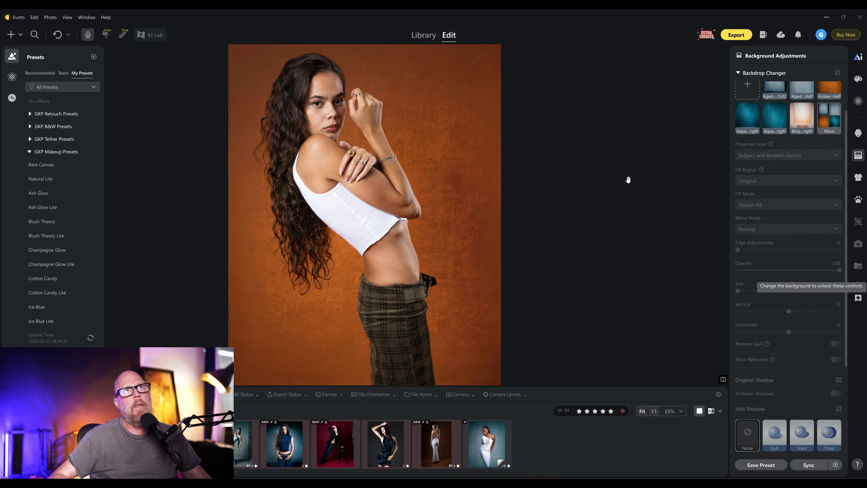
left_click(830, 133)
left_click(827, 99)
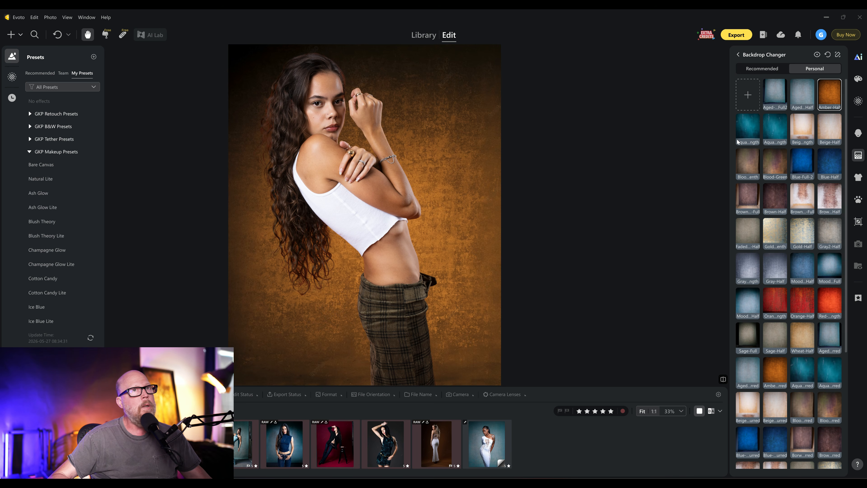
left_click(738, 55)
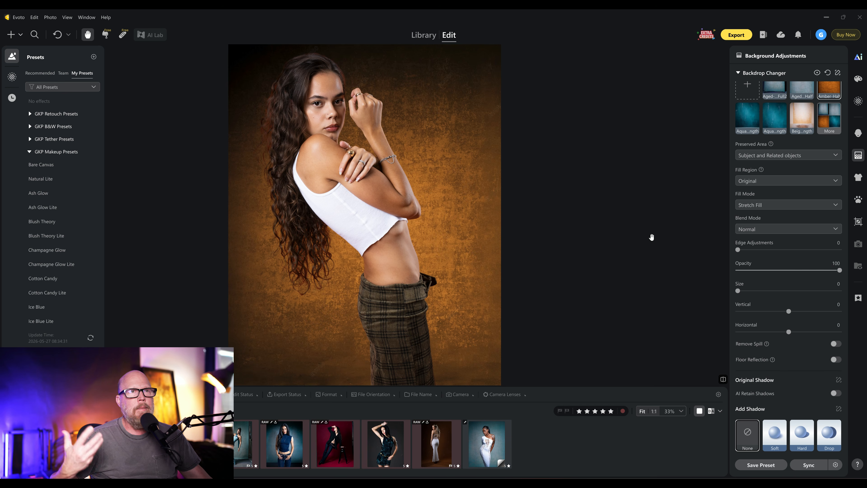
- Lower the Amber-Half backdrop's opacity to 36
mouse_move(772, 270)
left_mouse_down()
mouse_move(850, 268)
mouse_move(783, 273)
left_mouse_up()
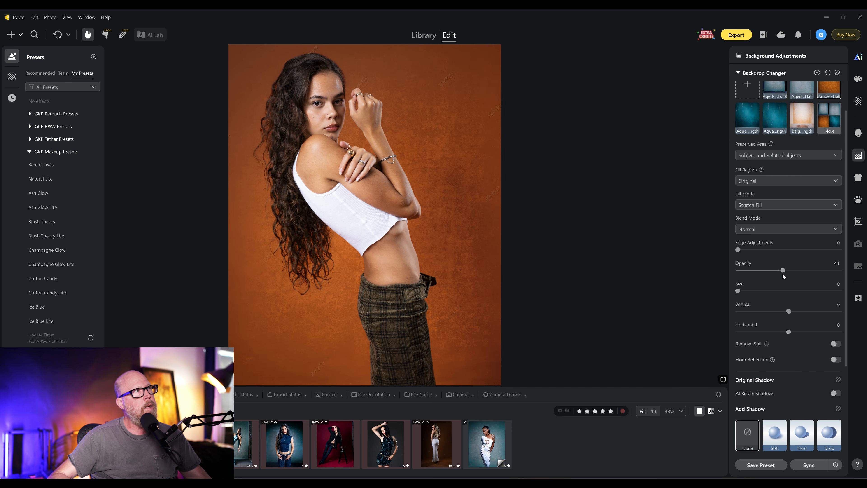
left_click_drag(783, 270, 775, 270)
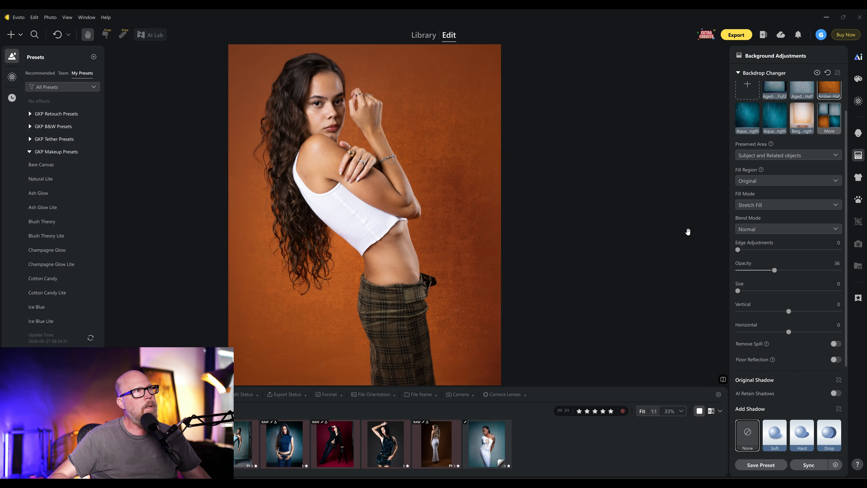
scroll(323, 123, "up", 5)
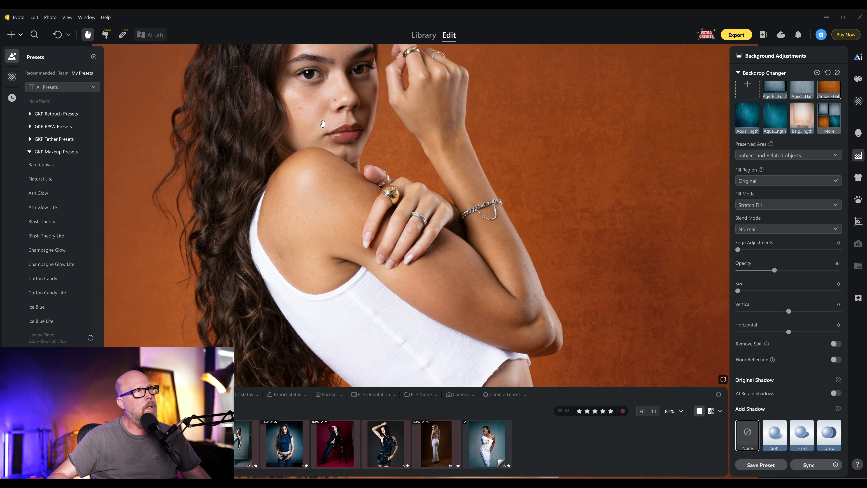
scroll(323, 124, "down", 6)
scroll(327, 119, "up", 2)
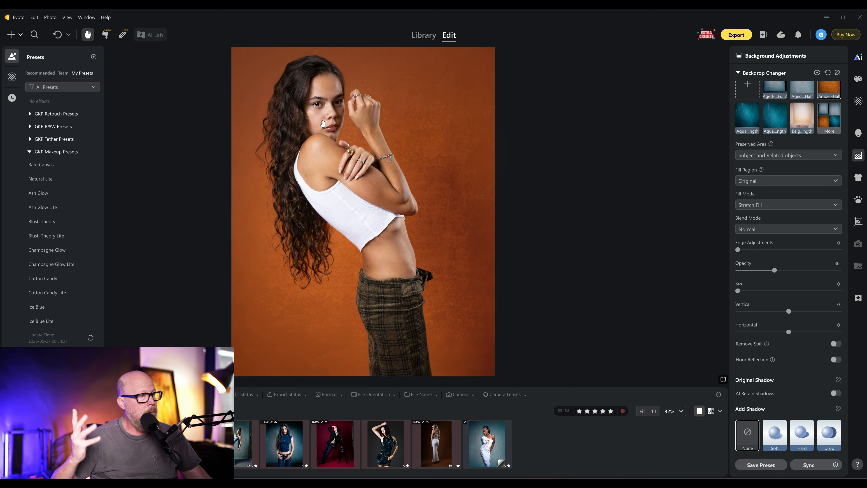
- Switch to the dark-dress photo and apply the Mood-Half backdrop from the full backdrop list
left_click(386, 444)
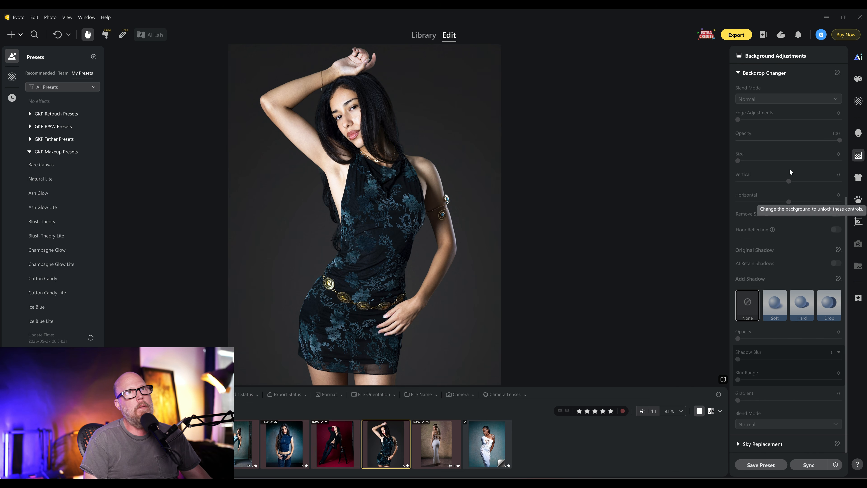
left_click(738, 73)
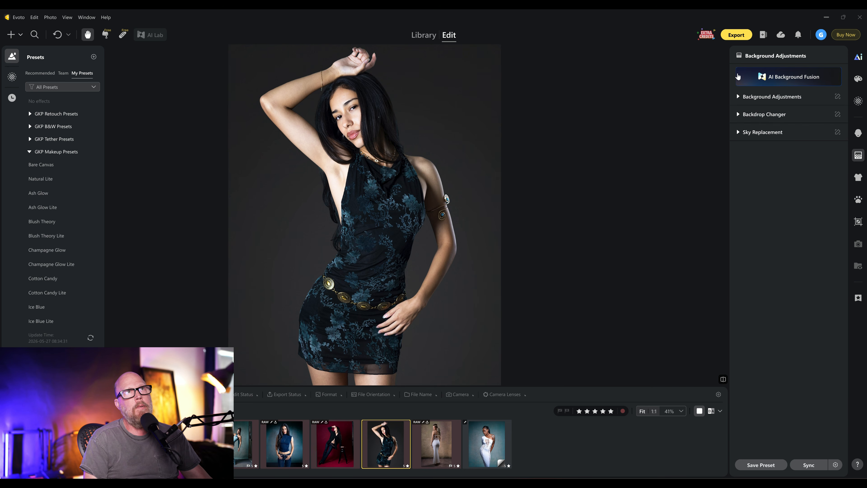
left_click(739, 97)
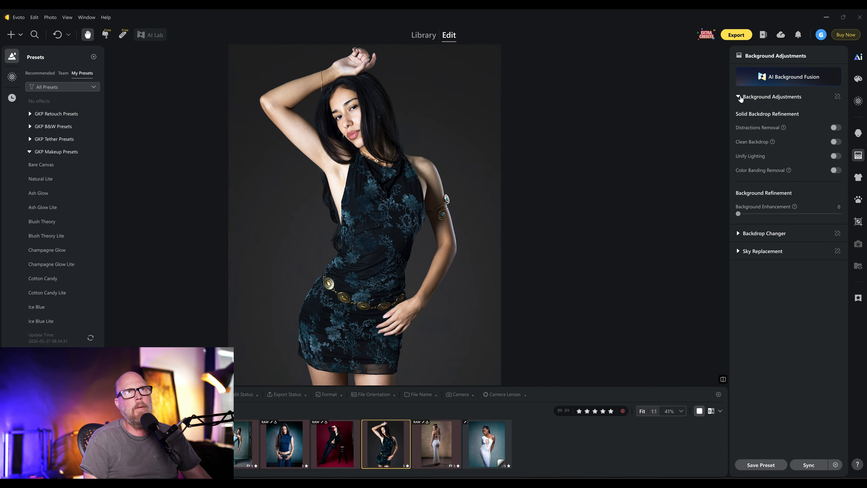
left_click(740, 97)
left_click(738, 114)
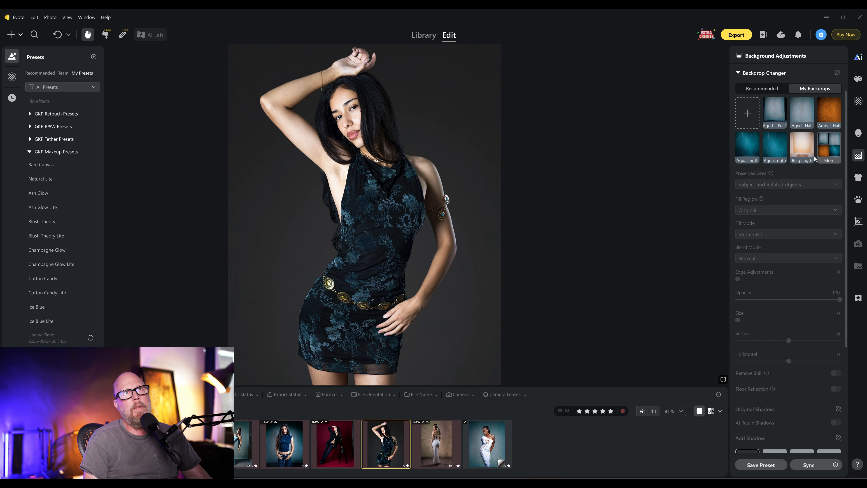
left_click(828, 150)
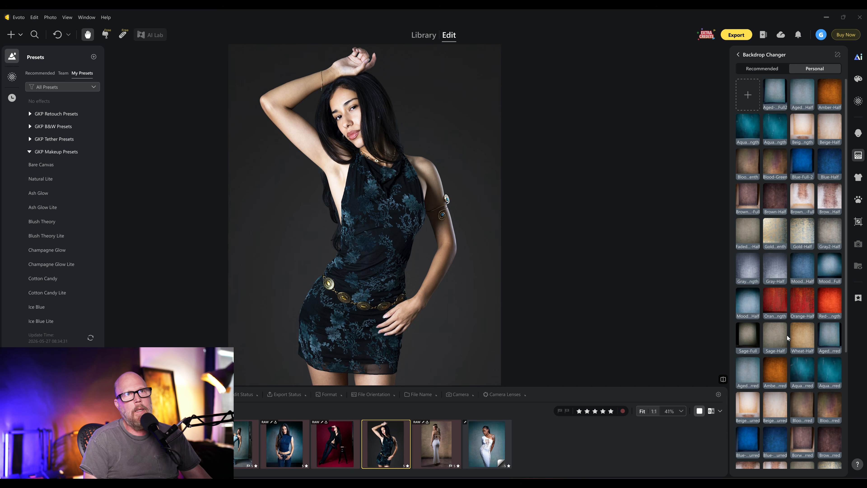
left_click(751, 307)
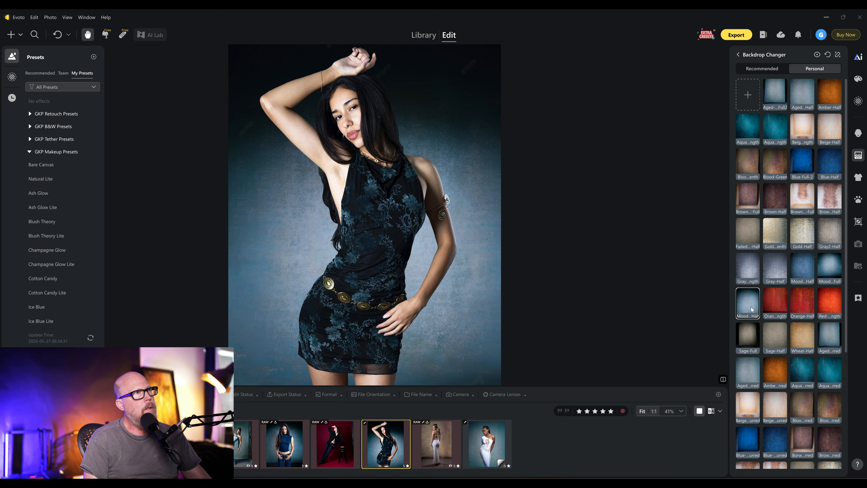
- Swap the backdrop for the Mood …med blurred variant further down the backdrop list
scroll(292, 220, "up", 4)
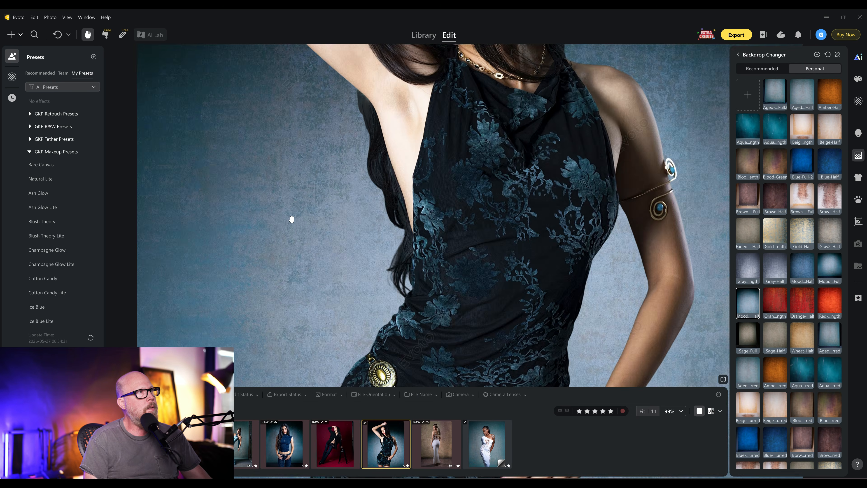
scroll(291, 220, "down", 5)
scroll(291, 220, "up", 2)
scroll(336, 170, "down", 1)
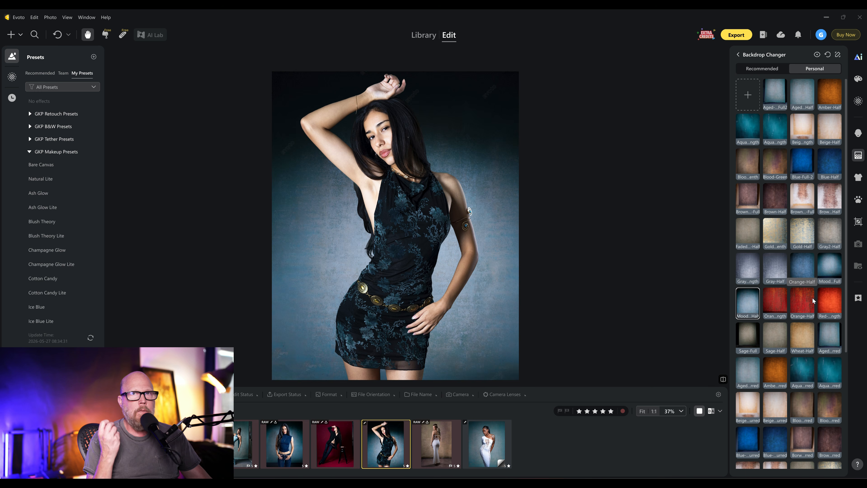
scroll(767, 343, "down", 5)
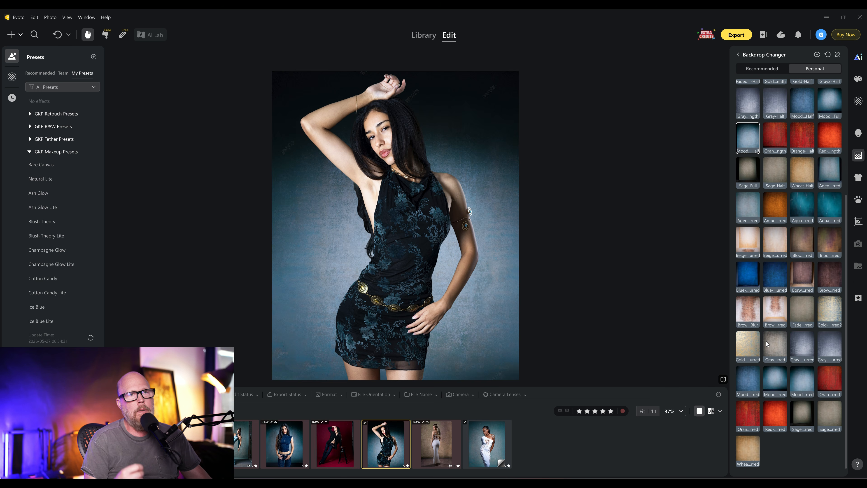
left_click(800, 381)
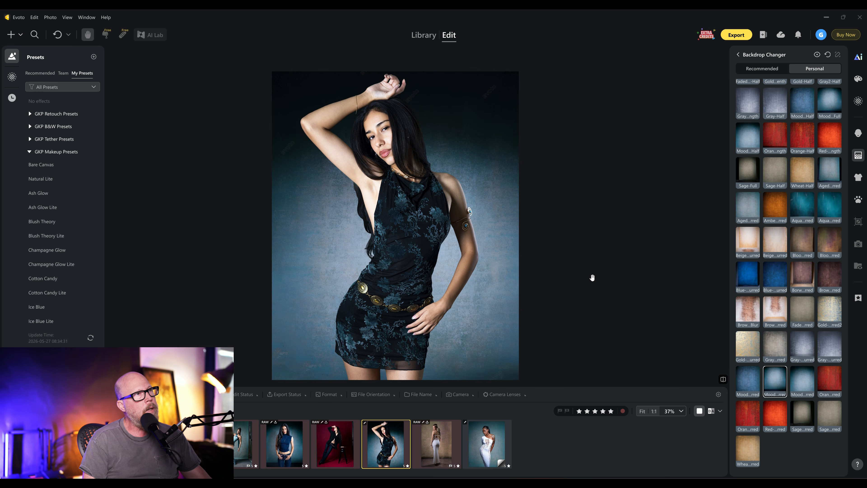
- Zoom in and out to inspect how the new backdrop blends around the model
scroll(425, 200, "up", 3)
scroll(426, 199, "down", 2)
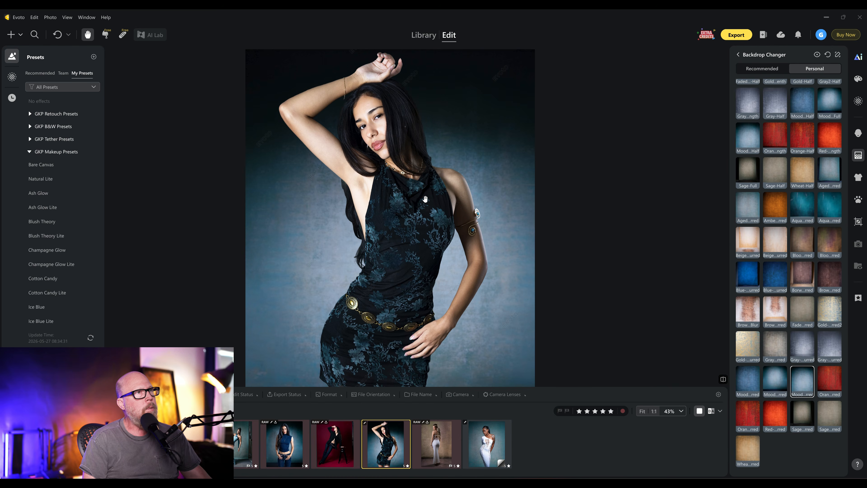
scroll(425, 199, "up", 2)
scroll(425, 199, "down", 3)
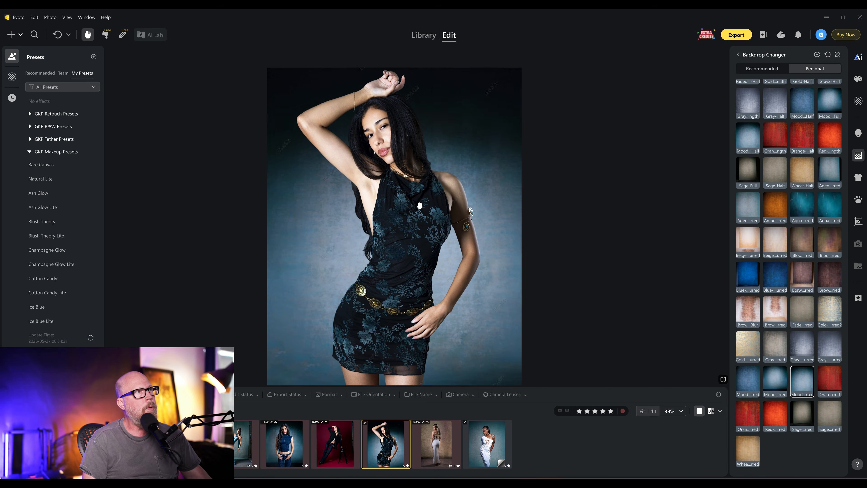
scroll(400, 214, "up", 1)
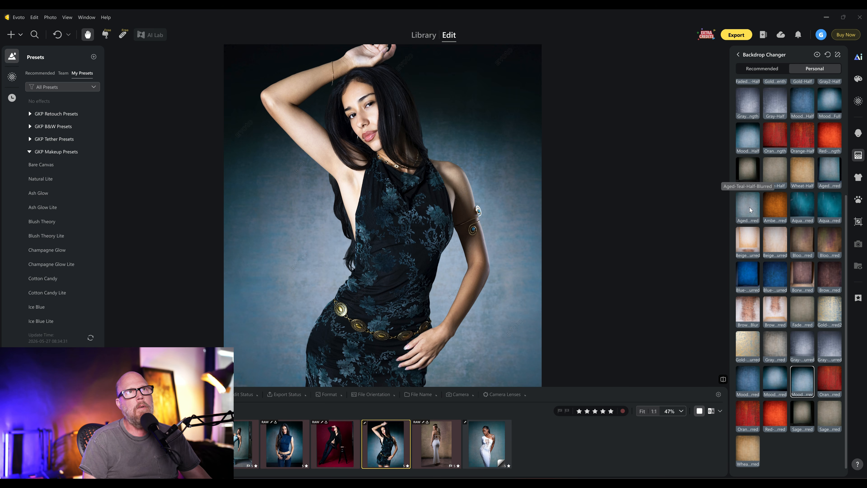
- Open the Backdrop Changer on the white-dress photo and apply the Aged-Half backdrop
left_click(746, 145)
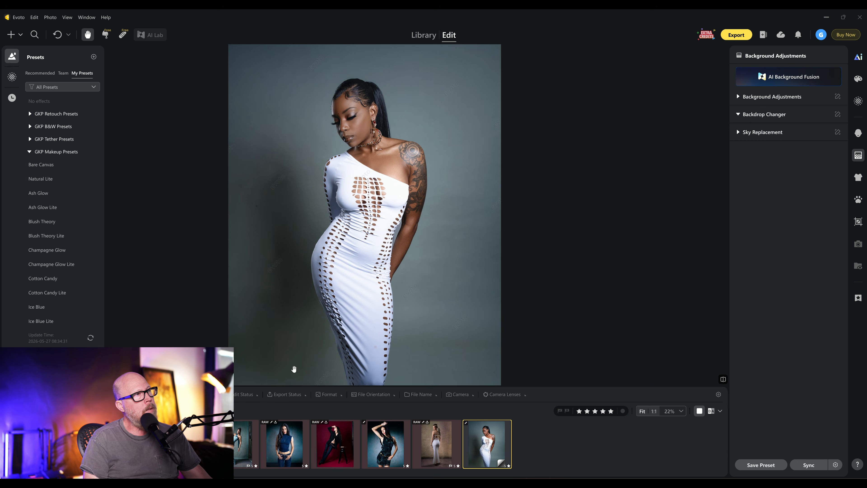
left_click(737, 115)
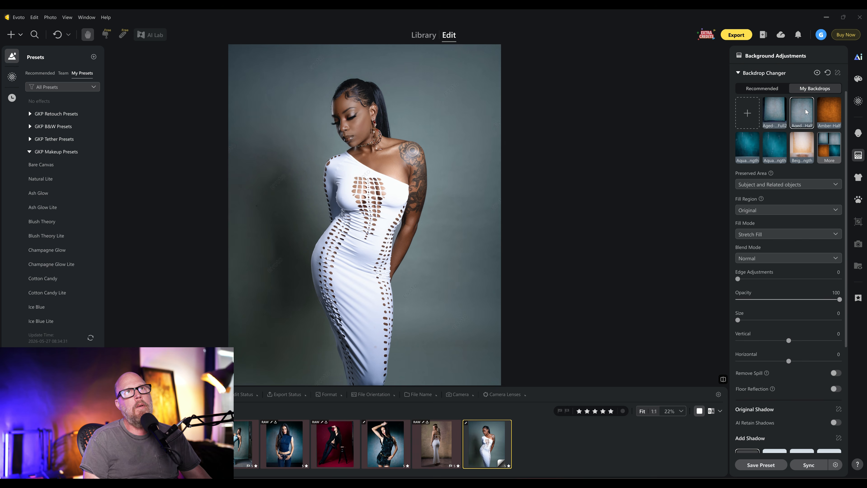
left_click(806, 111)
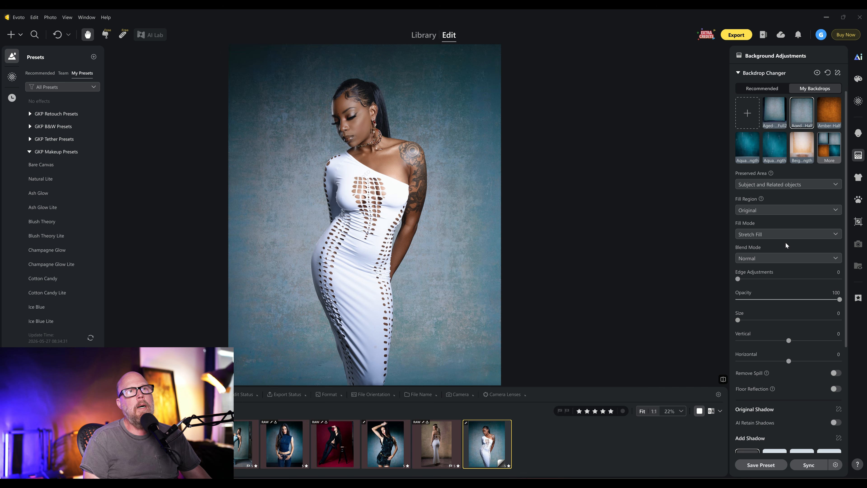
- Reduce the Aged-Half backdrop's opacity to 45
left_click_drag(840, 299, 794, 303)
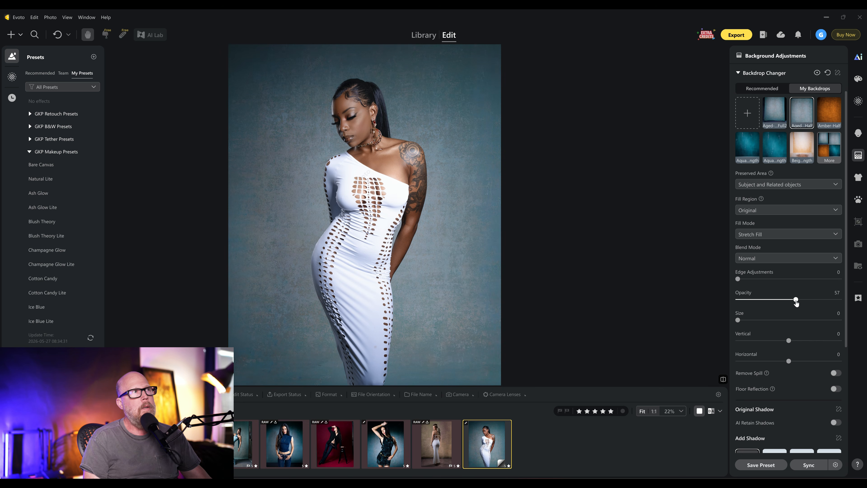
left_click_drag(794, 304, 783, 304)
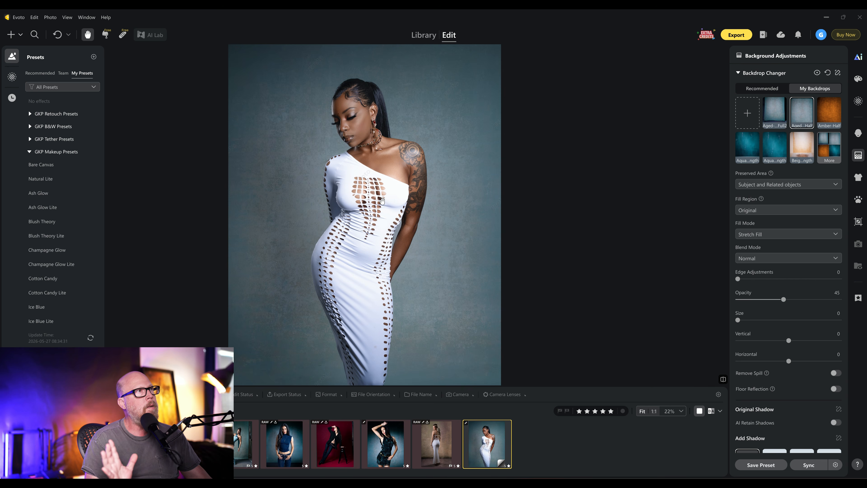
scroll(228, 103, "up", 4)
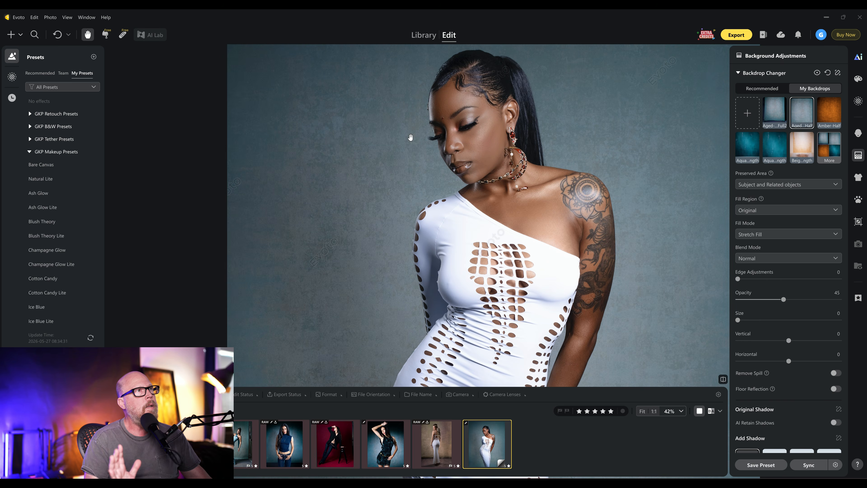
scroll(228, 113, "down", 5)
scroll(435, 184, "up", 4)
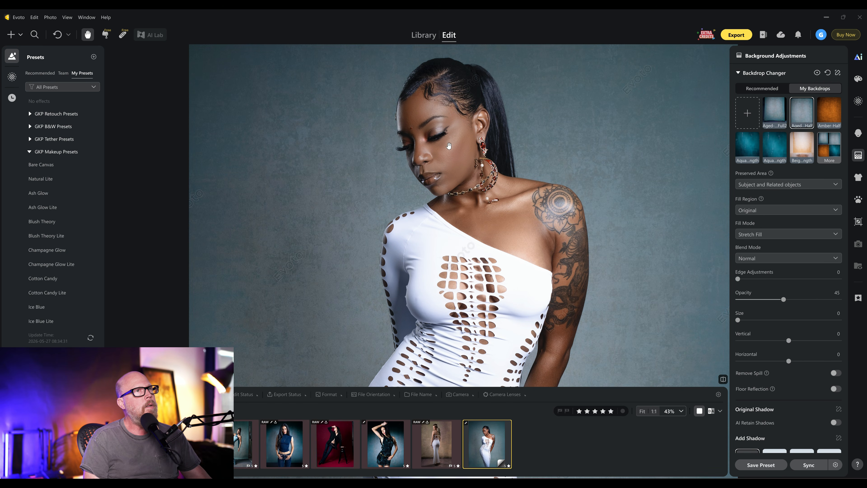
scroll(465, 230, "down", 3)
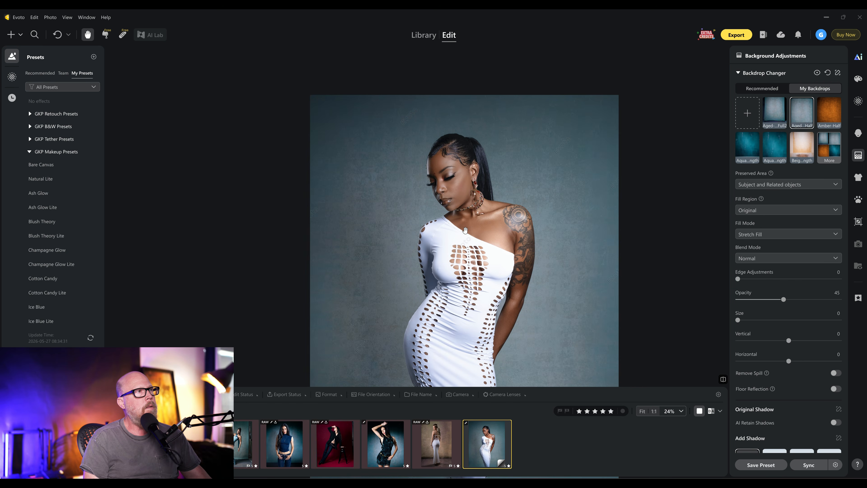
- Add a Drop shadow to the white-dress photo and open its shadow settings
left_click_drag(450, 283, 382, 233)
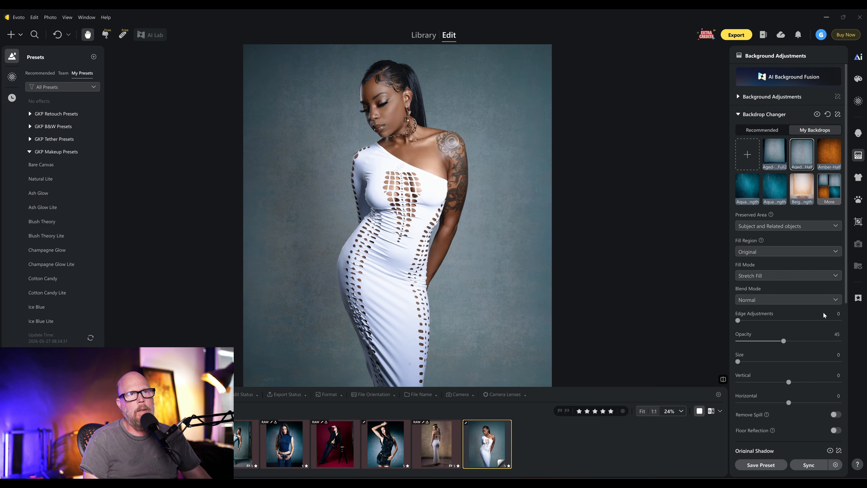
scroll(781, 423, "down", 3)
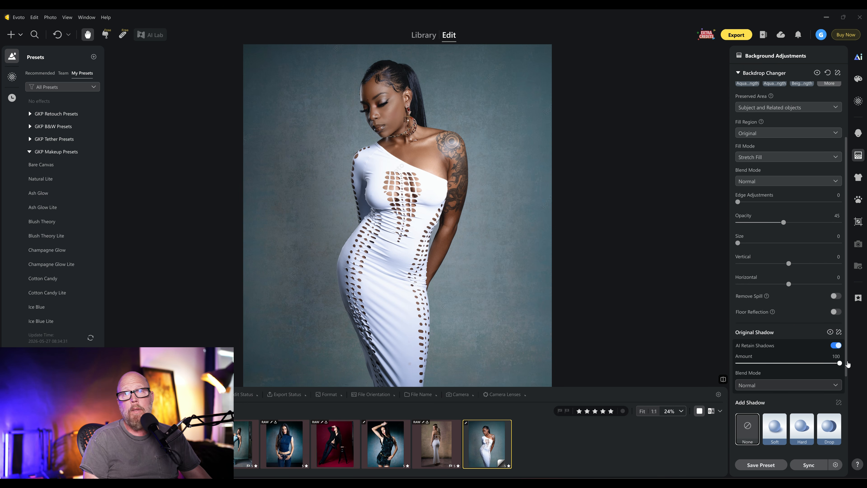
left_click(828, 432)
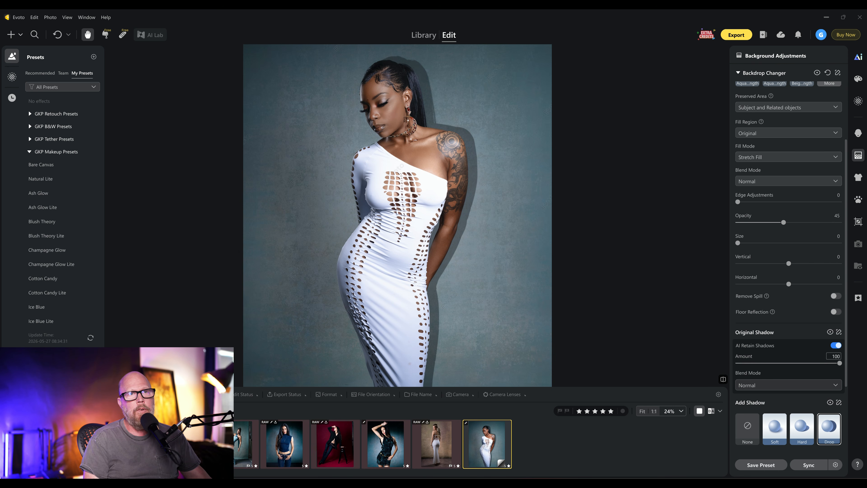
scroll(813, 404, "down", 3)
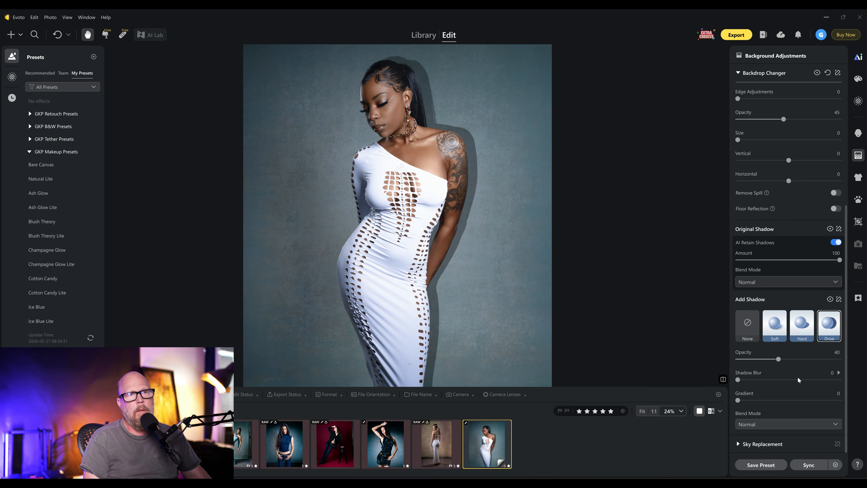
- Set the drop shadow's blur to 47 and reposition it to horizontal -67 and vertical 18
left_click(791, 380)
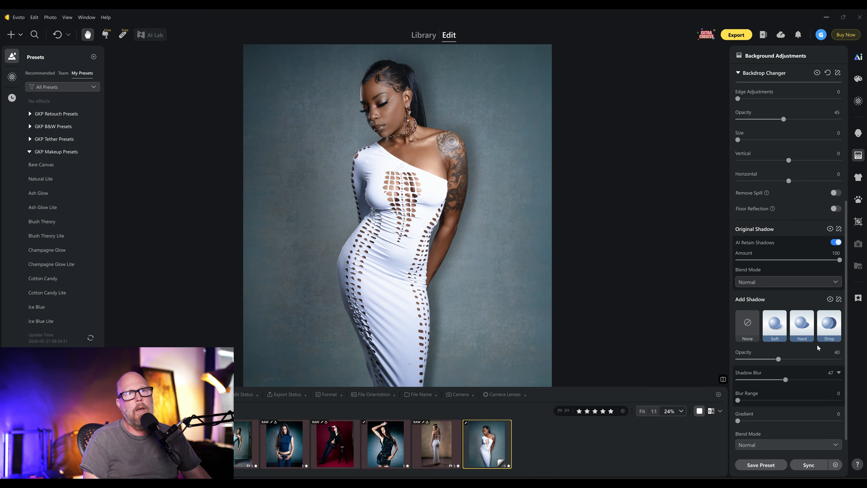
left_click(839, 299)
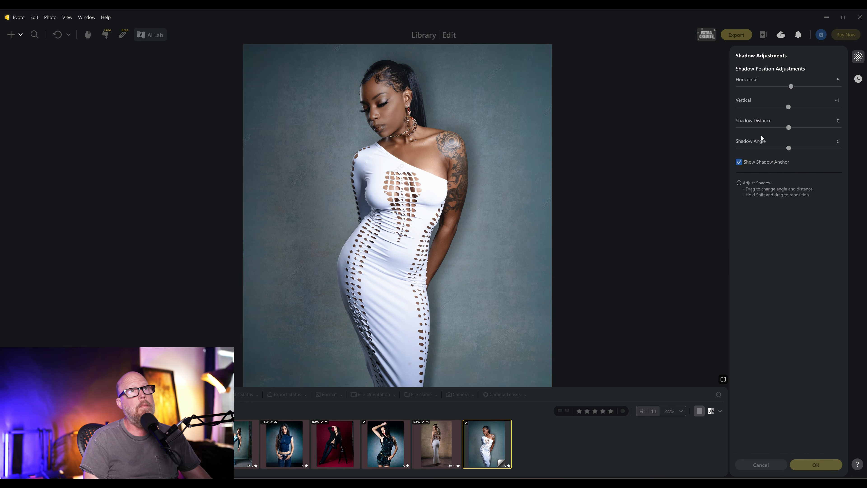
left_click_drag(788, 88, 755, 92)
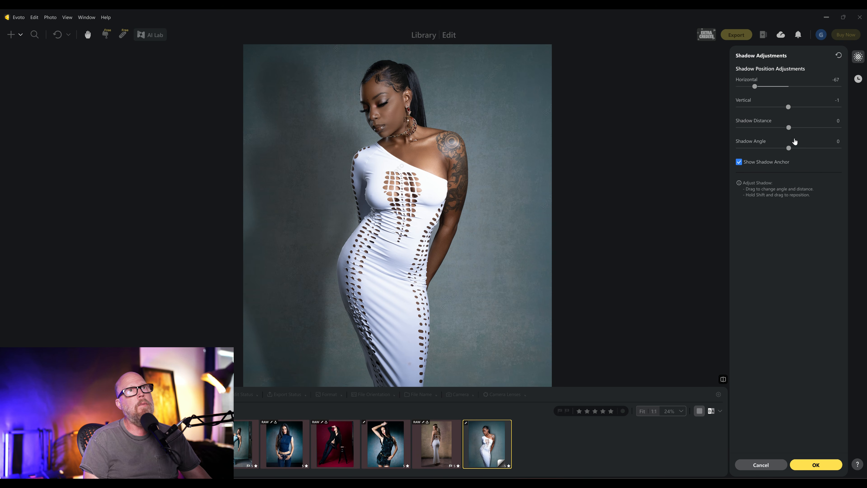
mouse_move(788, 108)
left_mouse_down()
mouse_move(780, 109)
mouse_move(797, 107)
left_mouse_up()
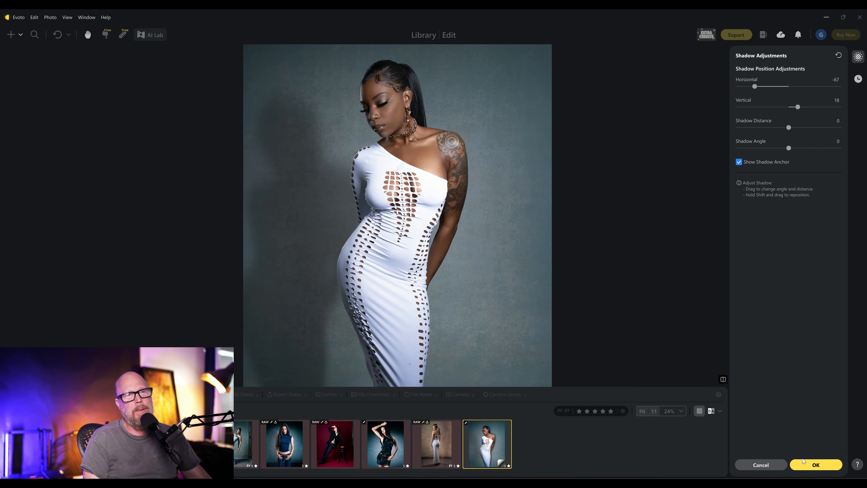
left_click(815, 465)
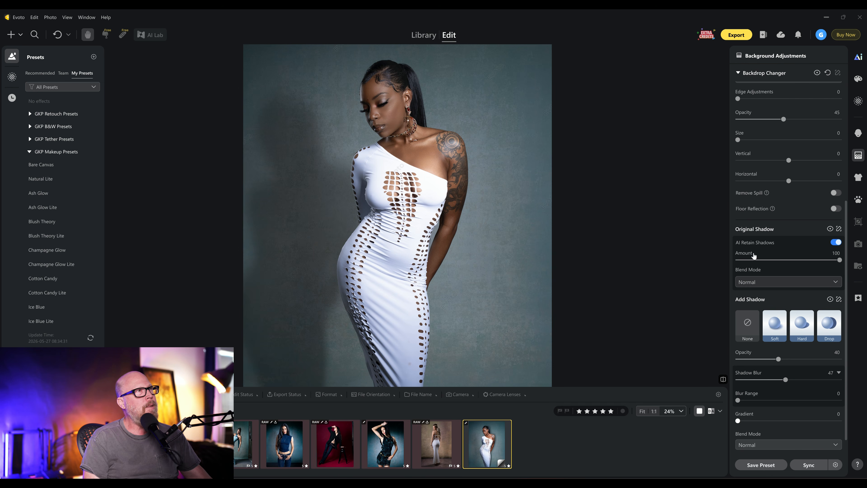
- Lower the drop shadow opacity to 24 and toggle the Backdrop Changer off and on to compare
left_click_drag(773, 361, 764, 362)
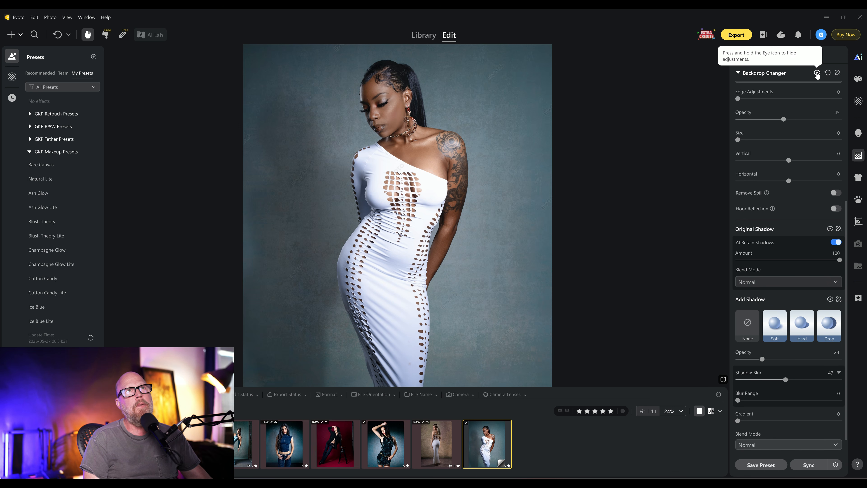
left_click(817, 74)
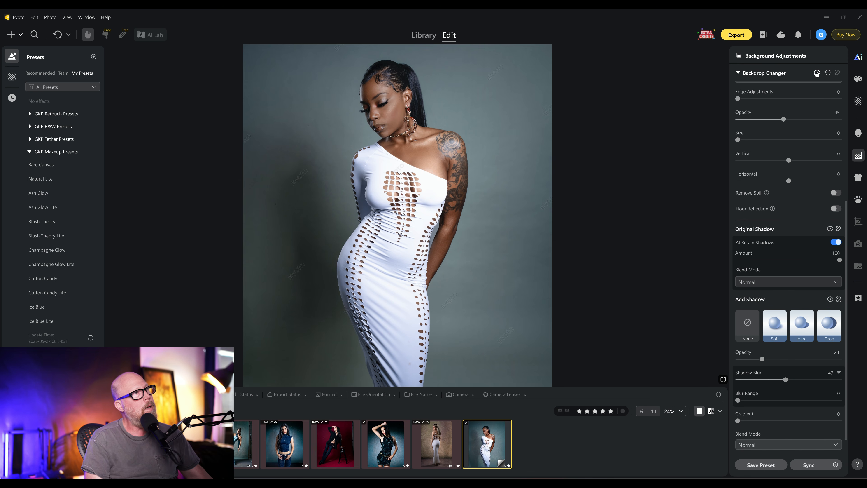
left_click(817, 73)
- Set the drop shadow's opacity to 57 and its gradient to 1
left_click_drag(762, 359, 819, 359)
mouse_move(738, 423)
left_mouse_down()
mouse_move(773, 425)
mouse_move(732, 430)
left_mouse_up()
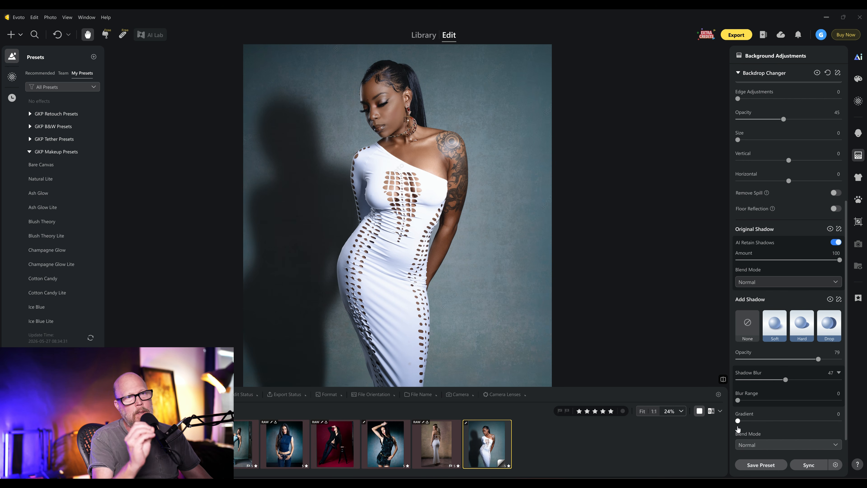
left_click_drag(738, 429, 739, 429)
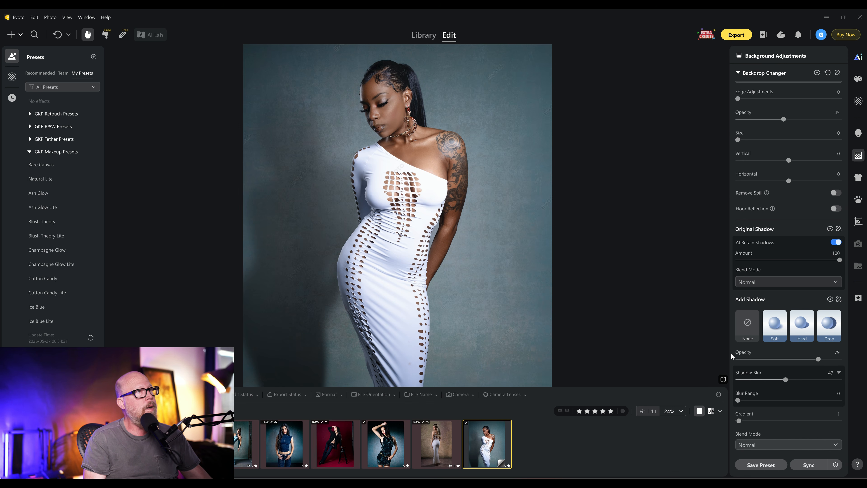
left_click_drag(807, 360, 796, 361)
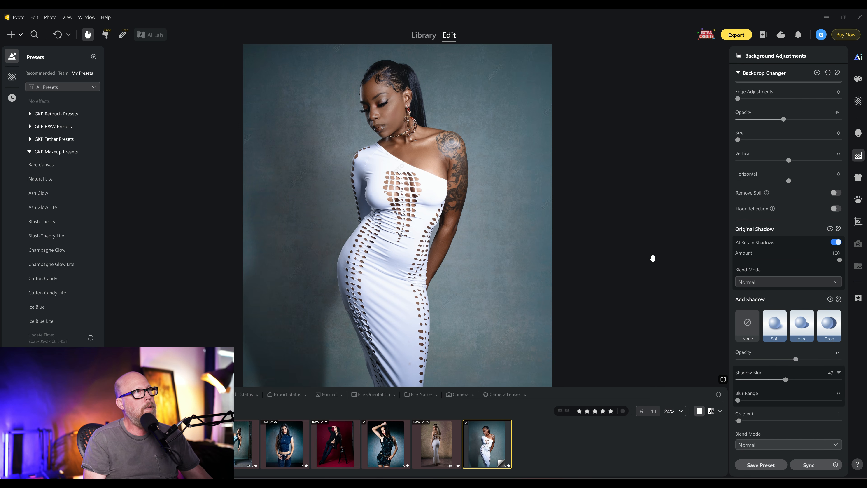